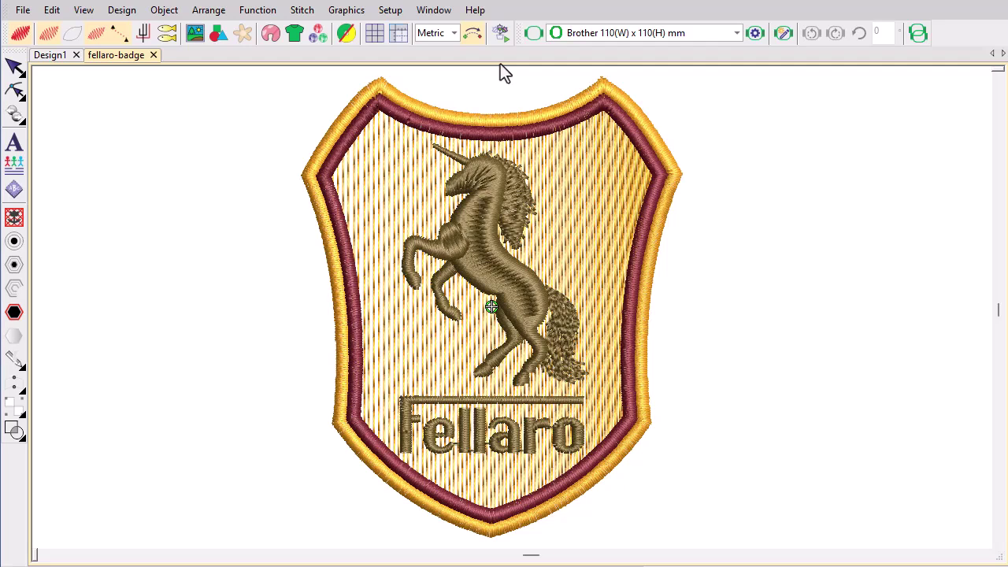
# Turn off TrueView on the fellaro-badge design and inspect its start and end connectors with the Stitch Player
pyautogui.press('t')
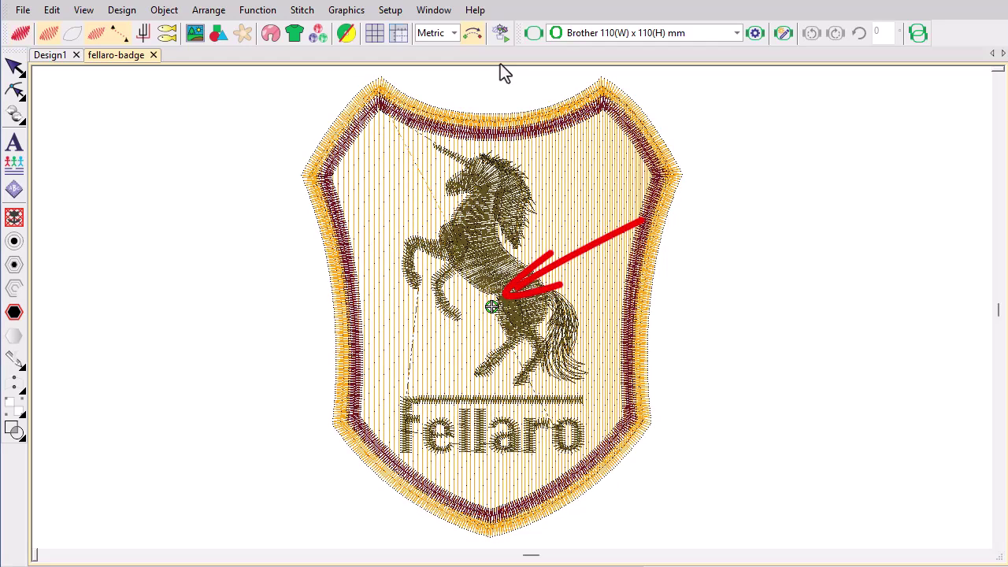
pyautogui.click(500, 35)
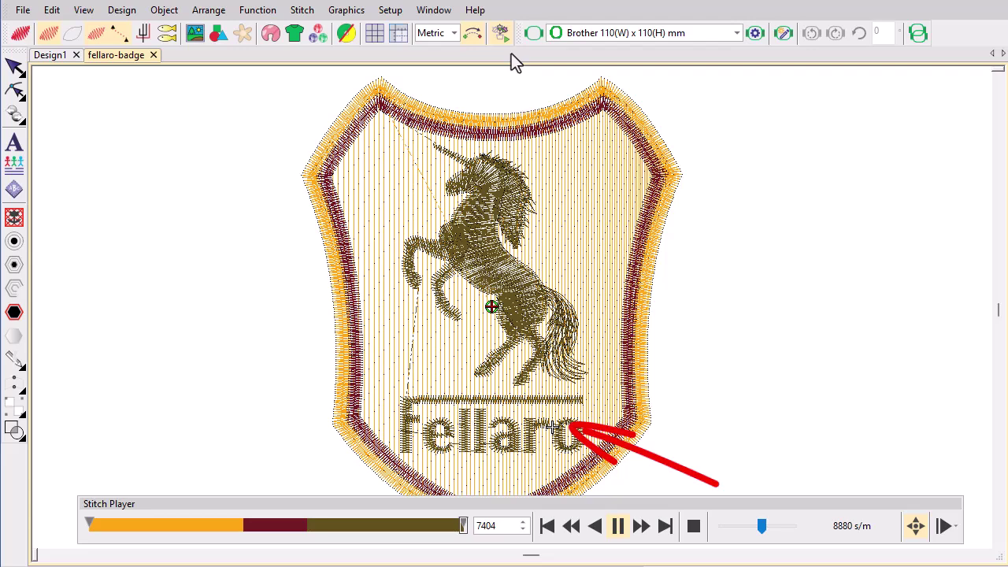
pyautogui.press('Escape')
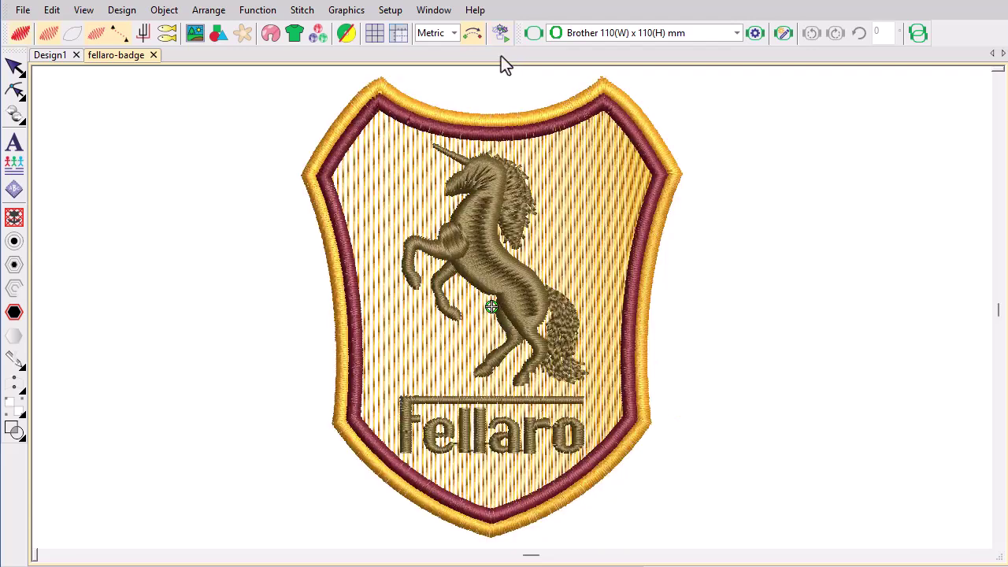
pyautogui.click(535, 35)
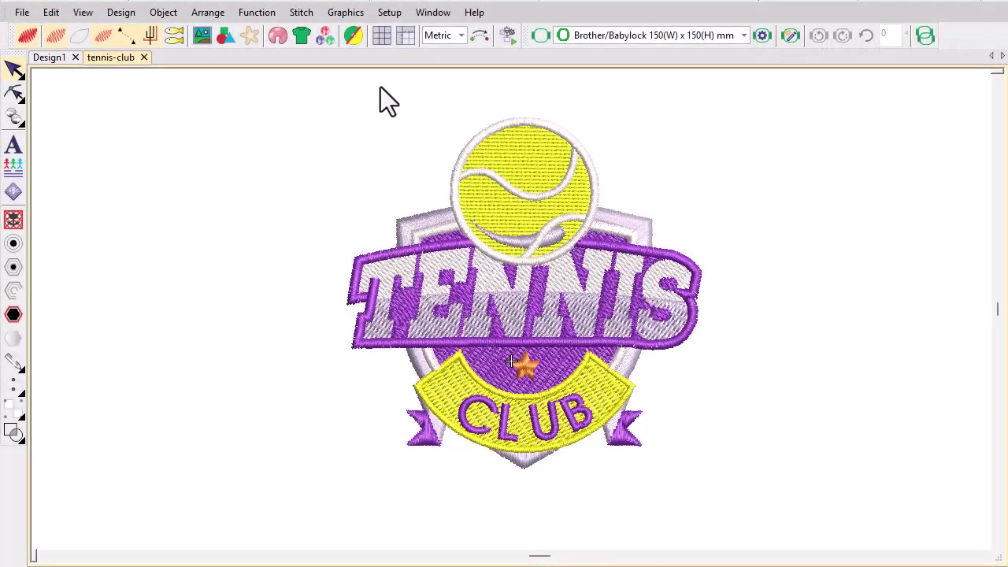
# Enable Show Auto Start & End Symbols in the View Design options for the tennis-club design
pyautogui.click(388, 12)
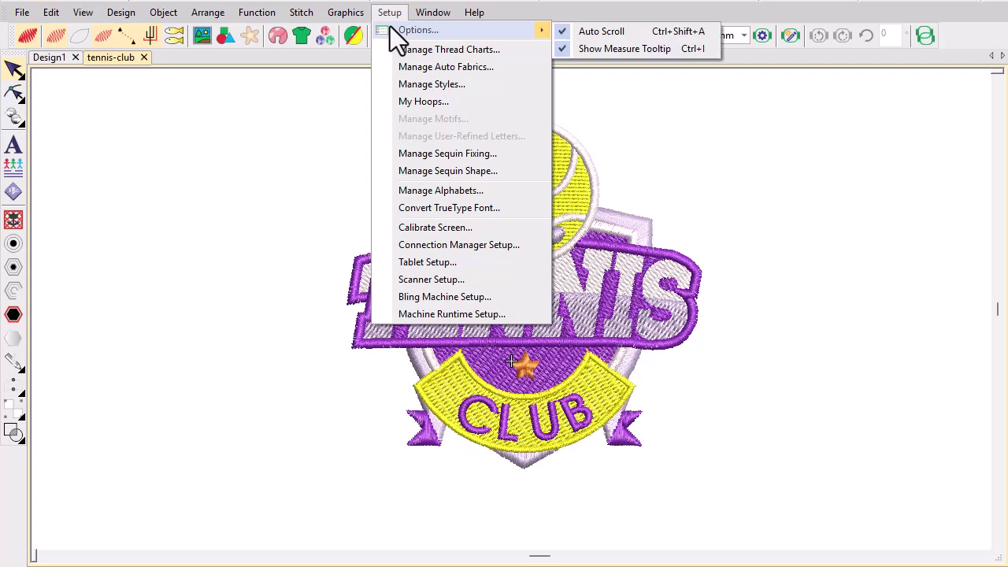
pyautogui.click(389, 26)
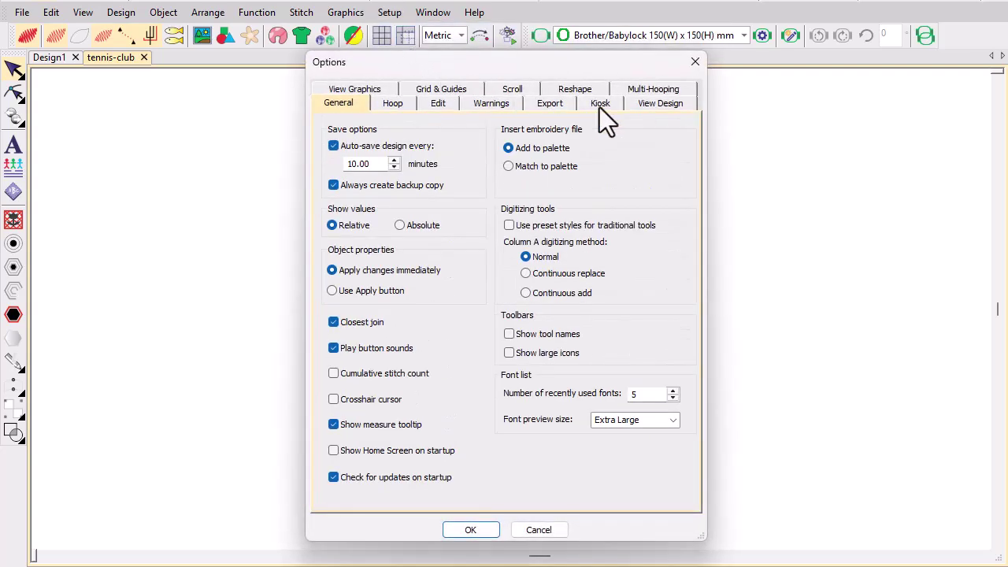
pyautogui.click(638, 102)
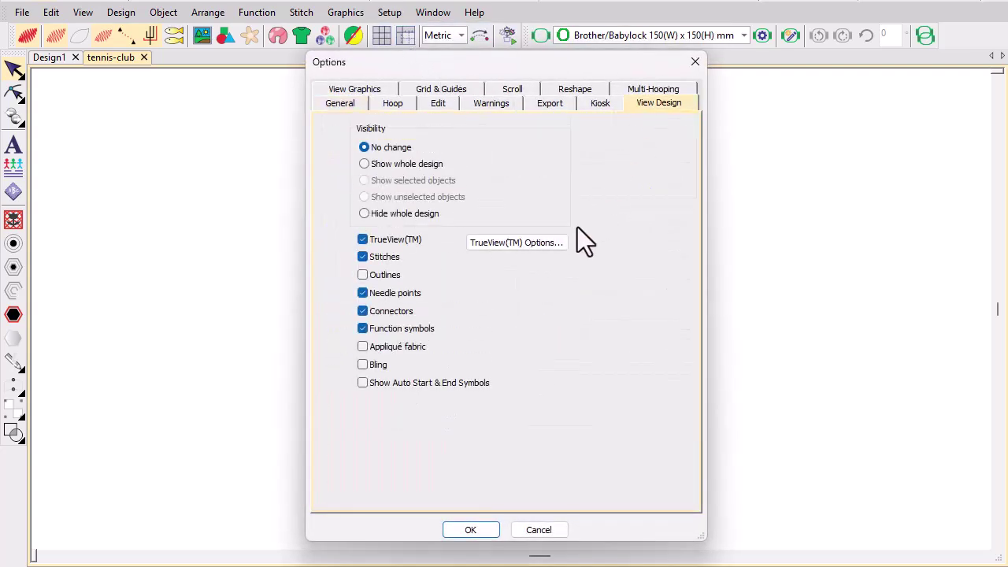
pyautogui.click(362, 382)
pyautogui.click(475, 530)
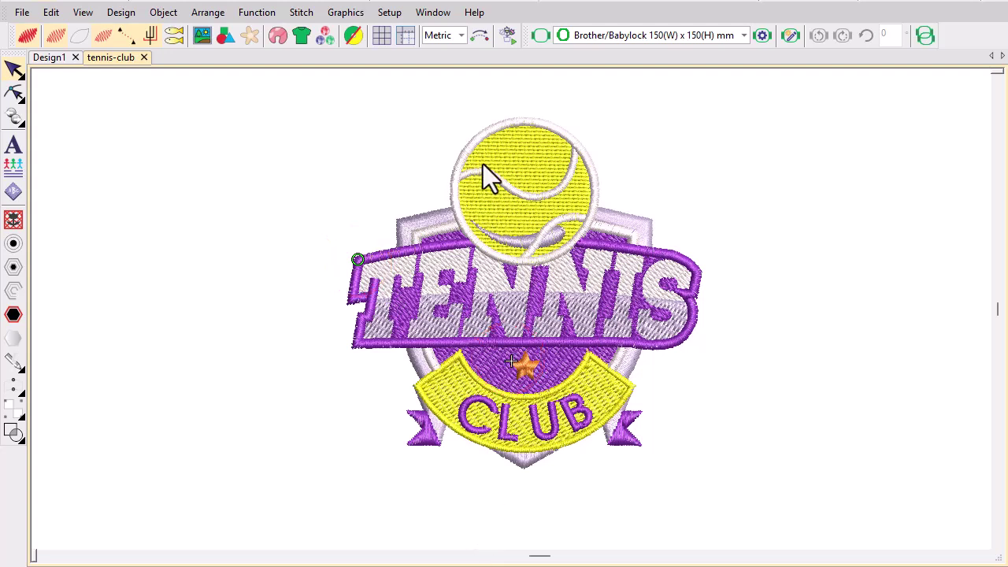
# Set Auto Start & End to start at the tennis design's centre and return to start, and check it in the Stitch Player
pyautogui.click(473, 37)
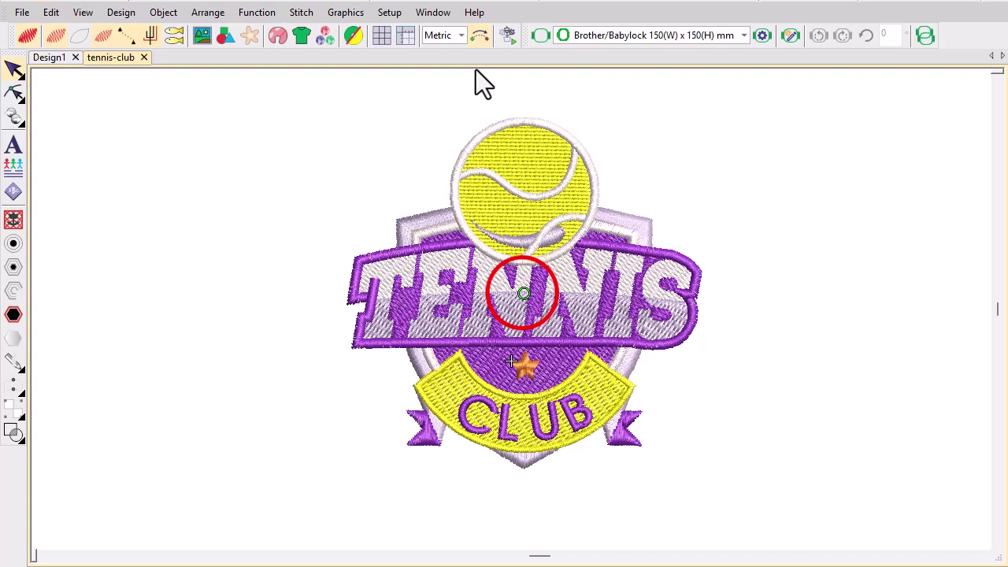
pyautogui.click(481, 36)
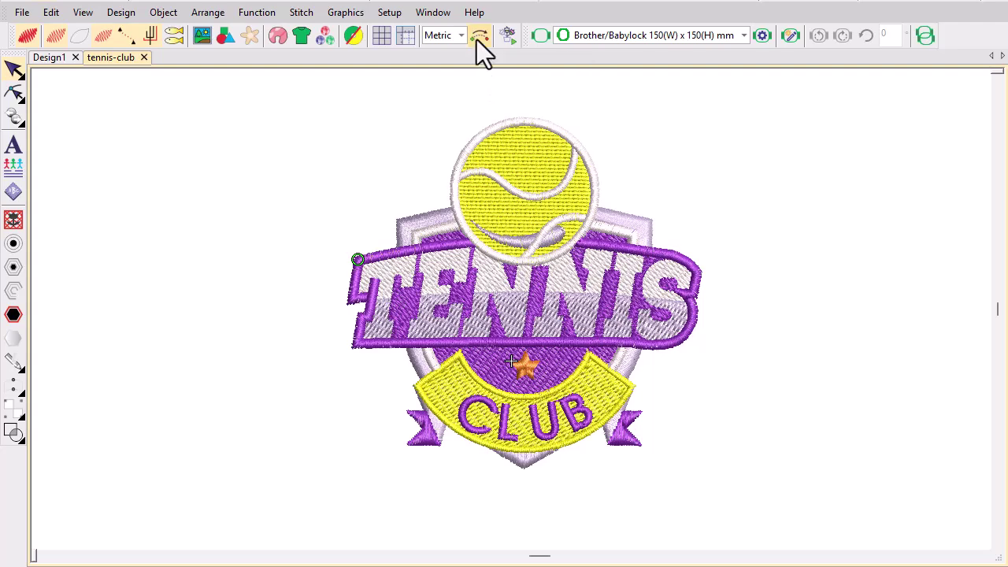
pyautogui.click(477, 40)
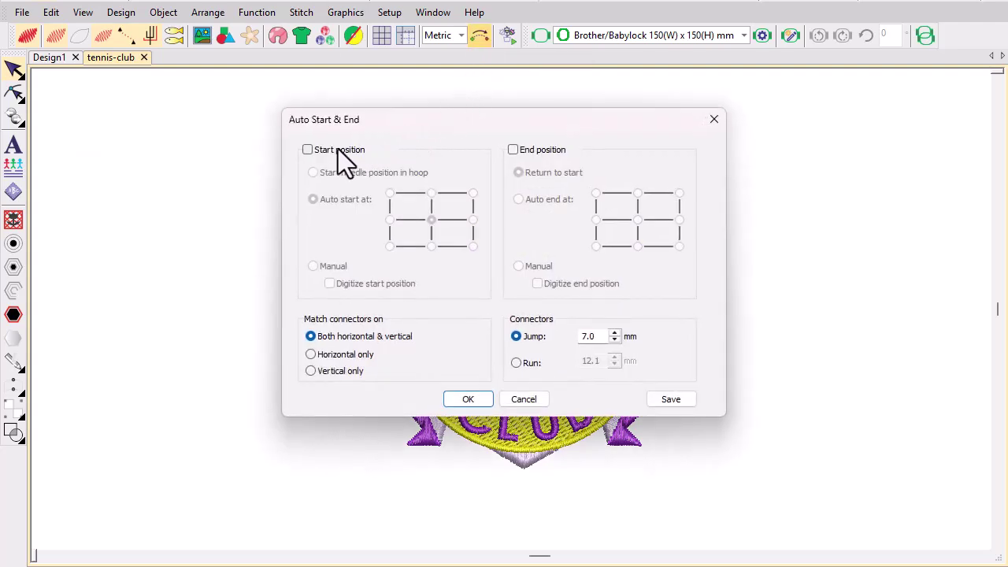
pyautogui.click(306, 150)
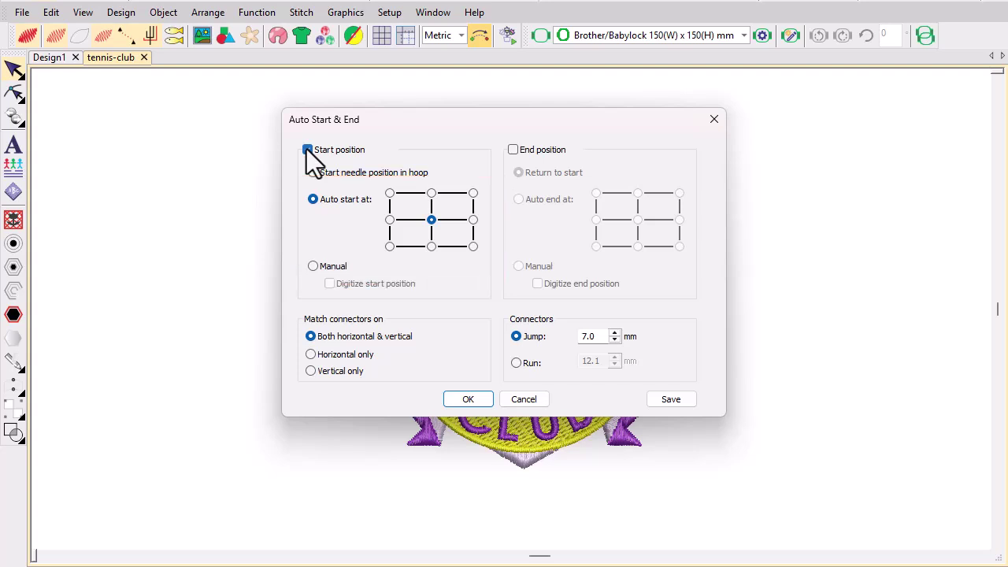
pyautogui.click(512, 150)
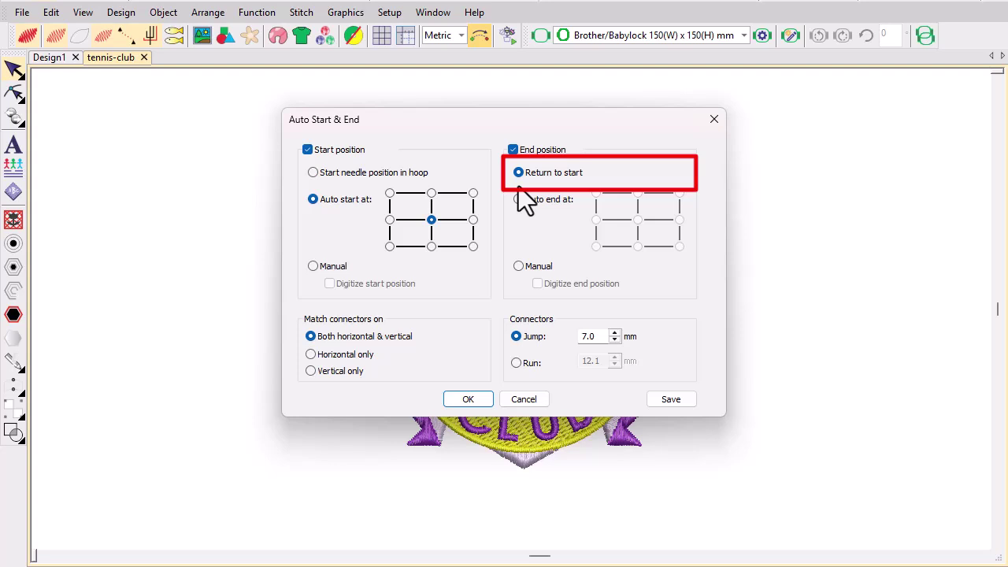
pyautogui.click(469, 398)
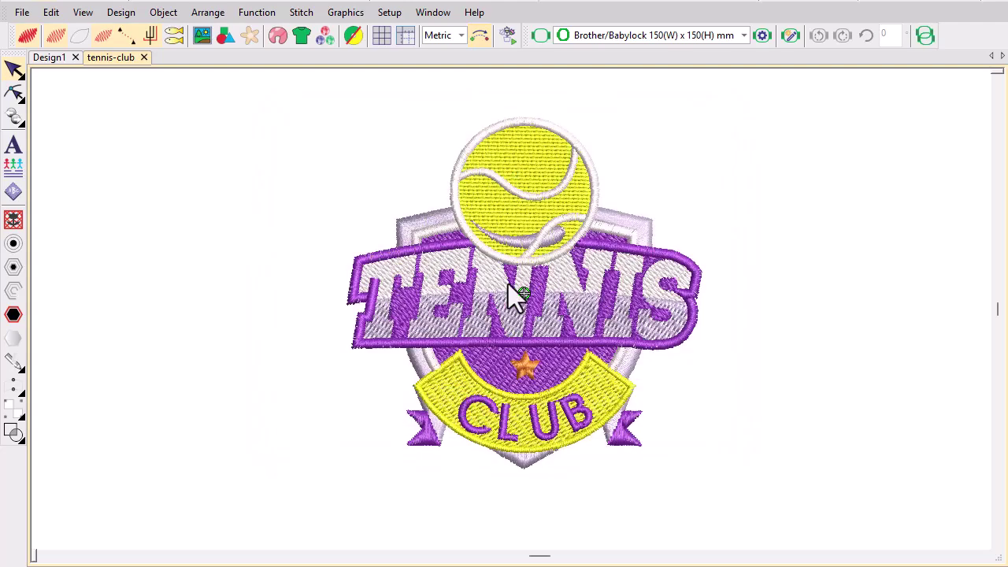
pyautogui.click(507, 33)
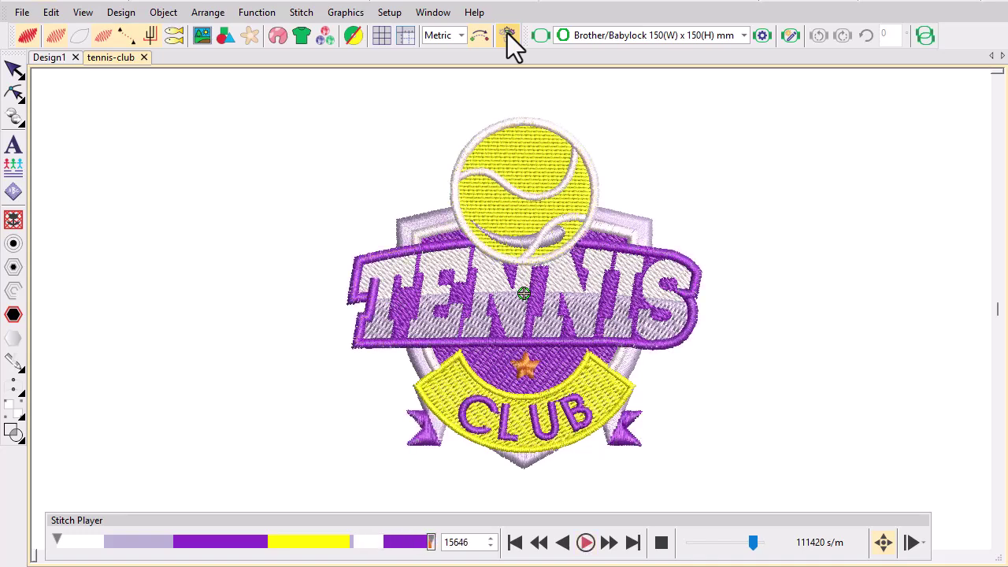
pyautogui.click(507, 33)
# Change the tennis design's start position to Start needle position in hoop and disable its end position
pyautogui.rightClick(475, 43)
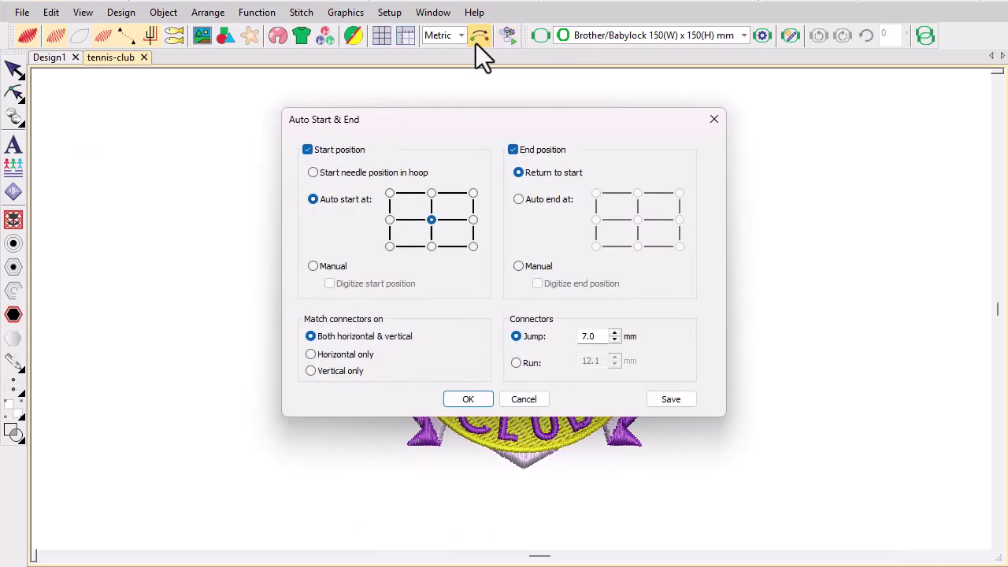
pyautogui.click(365, 173)
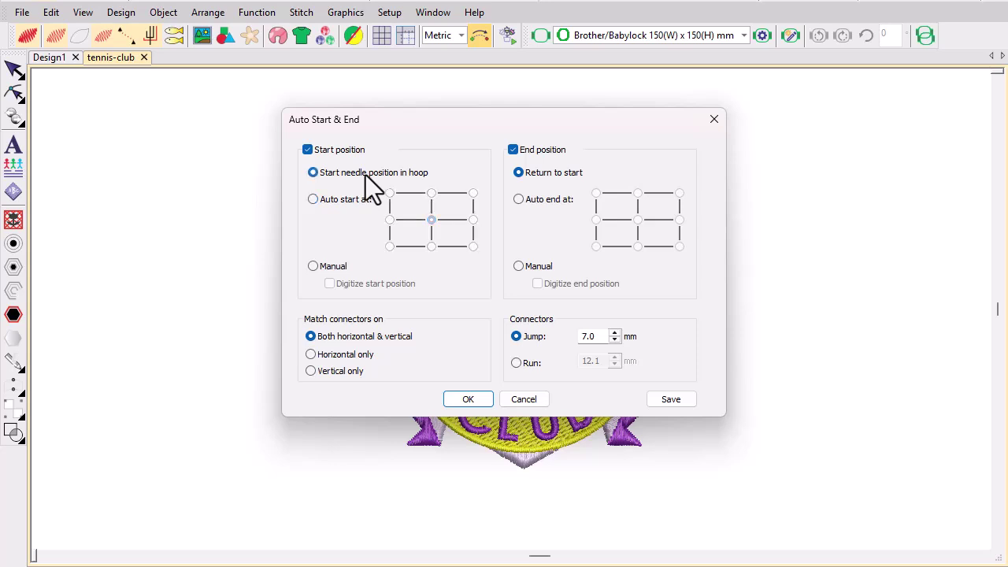
pyautogui.click(514, 149)
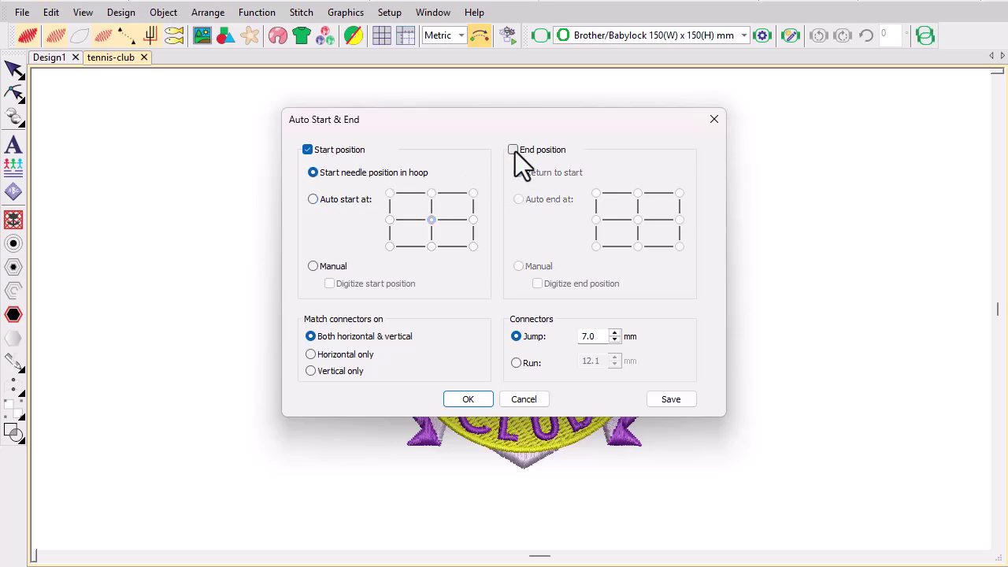
pyautogui.click(468, 399)
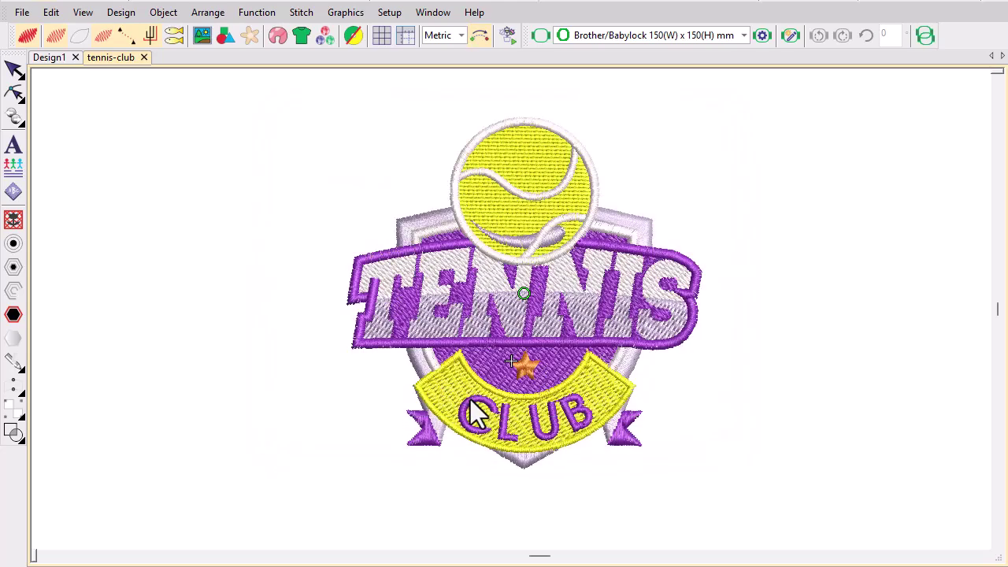
# Show the hoop and move the tennis club design up and to the right within it
pyautogui.click(534, 33)
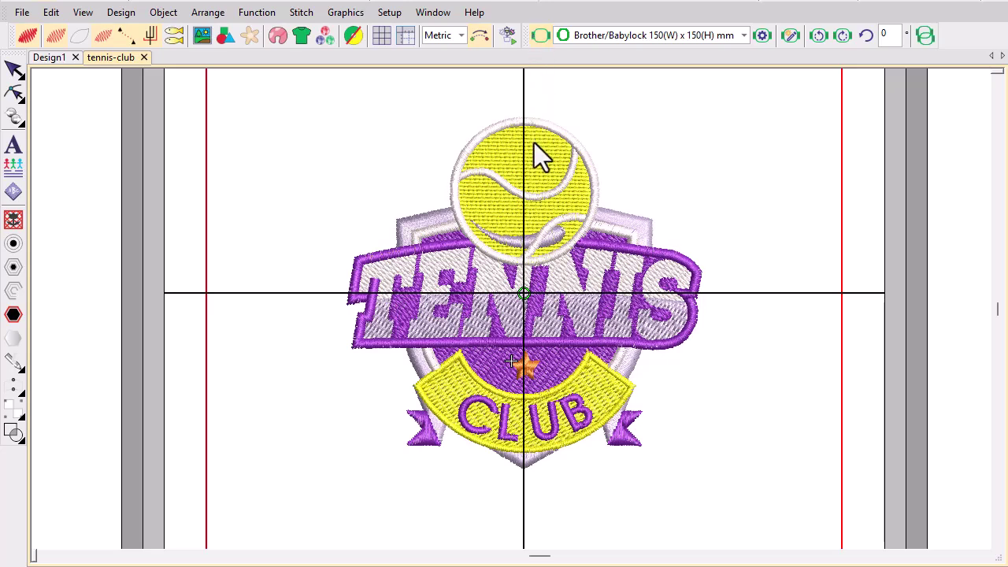
pyautogui.click(516, 311)
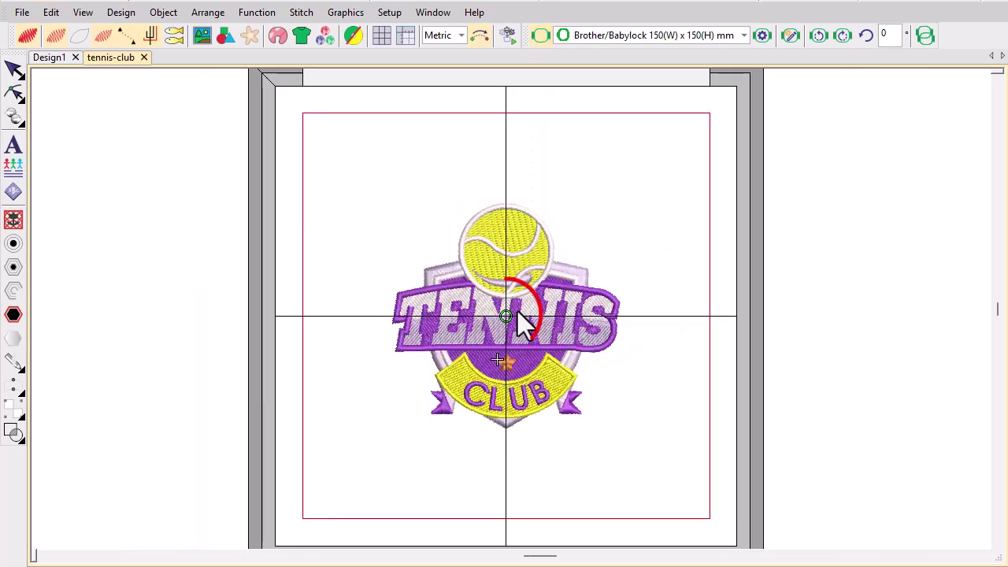
pyautogui.moveTo(512, 341); pyautogui.dragTo(597, 264)
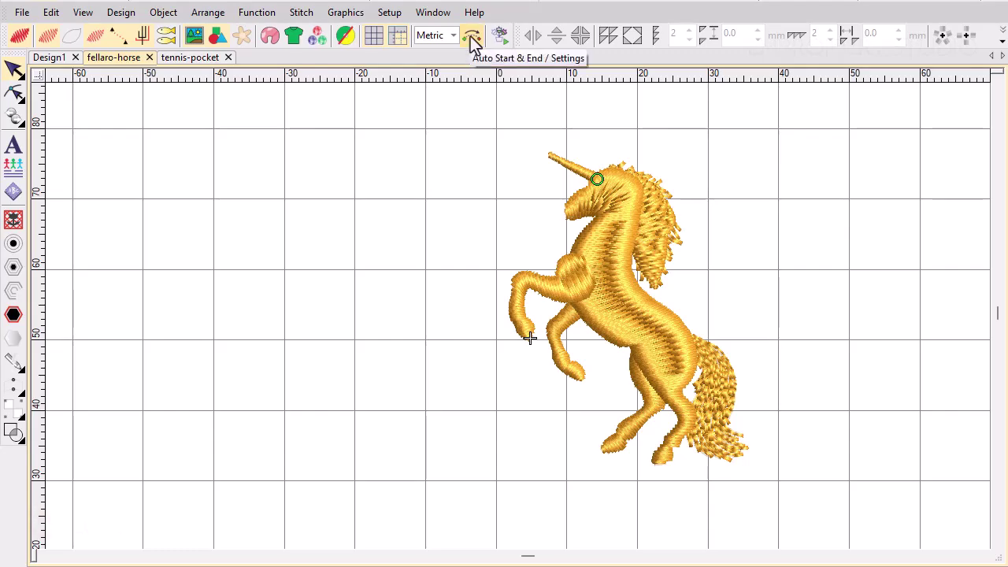
# Enable Auto Start & End for the unicorn, starting at its centre with the end position set to Return to start
pyautogui.click(470, 36)
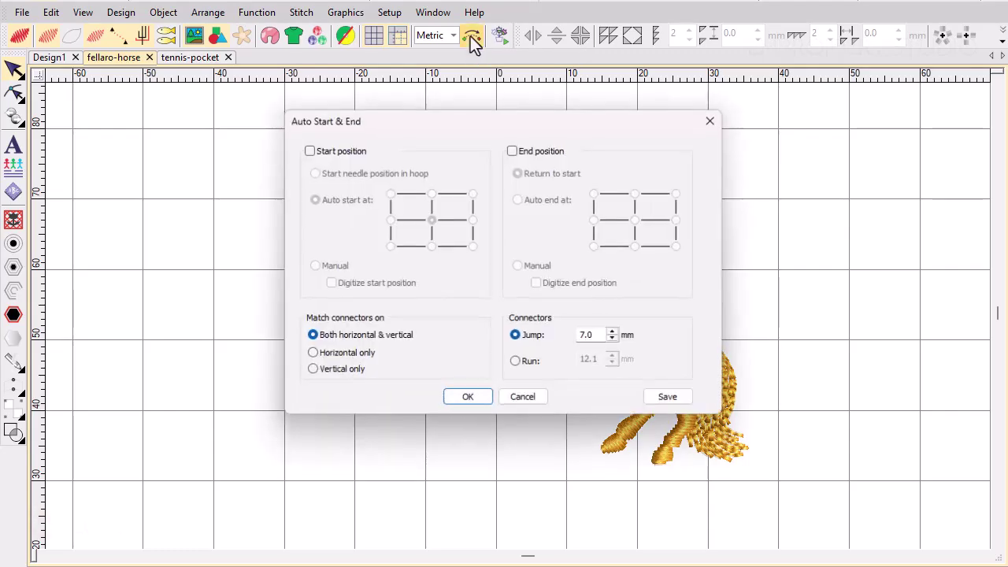
pyautogui.click(323, 151)
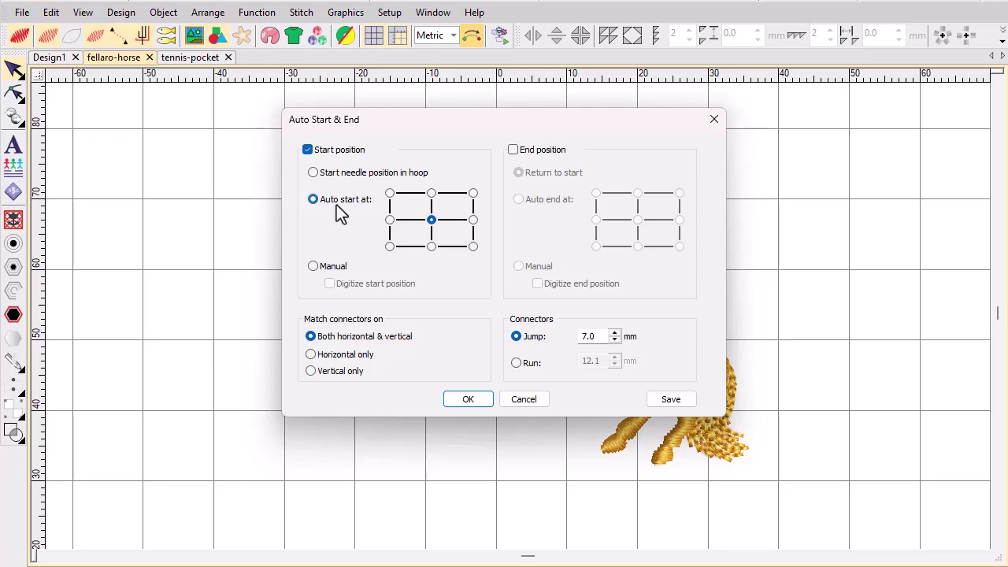
pyautogui.click(513, 150)
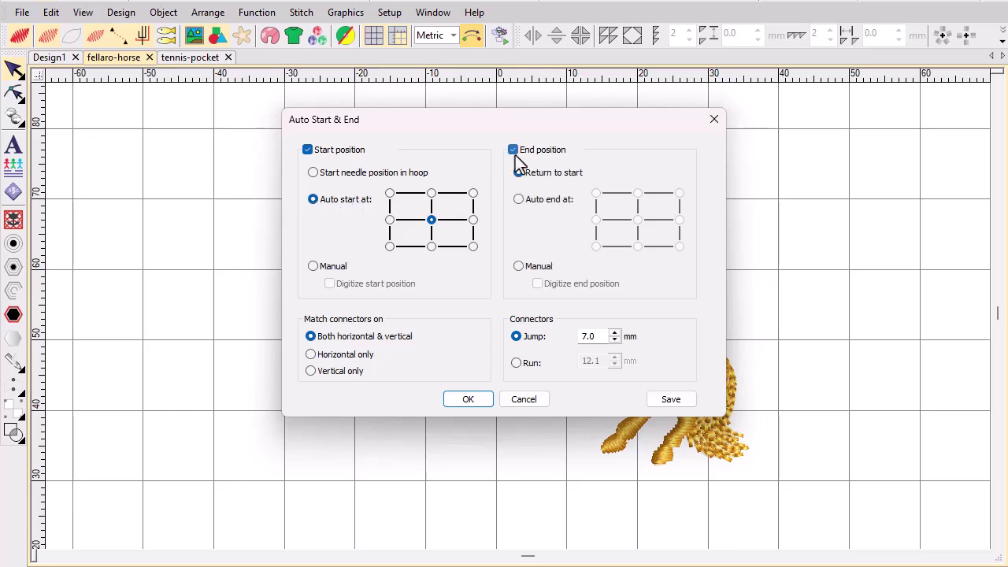
pyautogui.click(468, 400)
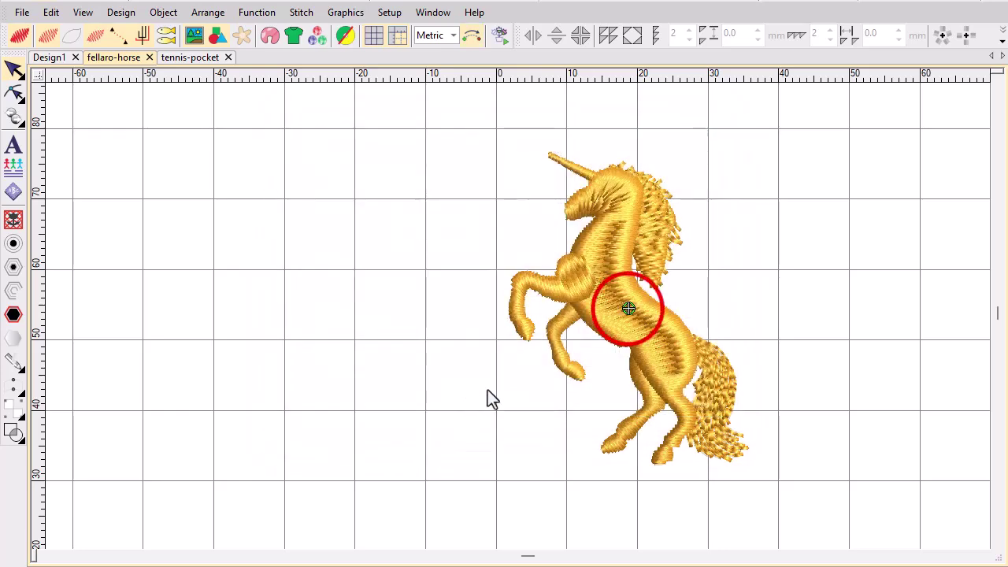
# Mirror-copy the unicorn horizontally about the vertical 0 grid line so the two unicorns face each other
pyautogui.click(591, 286)
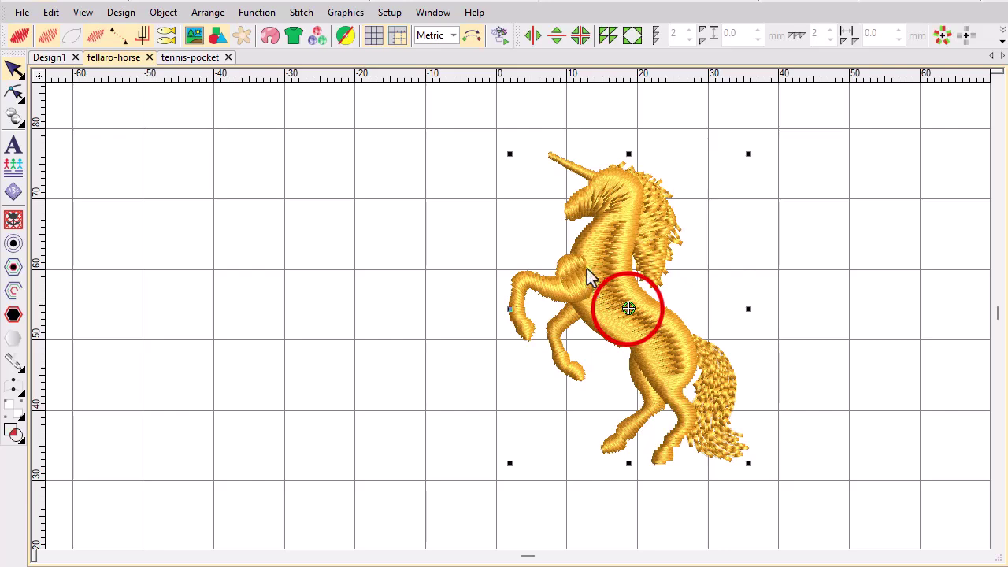
pyautogui.click(533, 34)
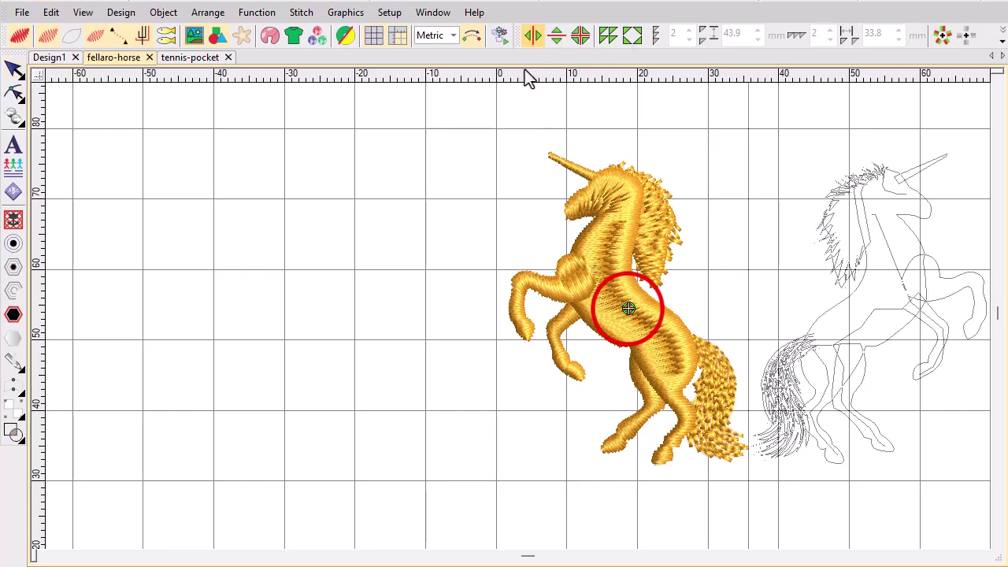
pyautogui.click(496, 253)
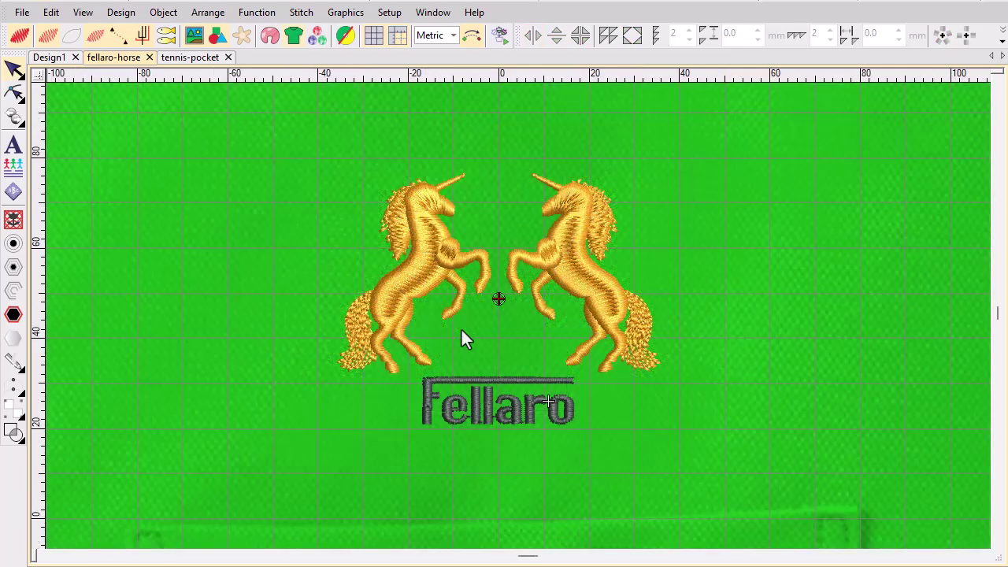
# Set the start position to Manual and digitize it at the middle of the shirt pocket's upper edge, near grid point 0,0
pyautogui.scroll(-2, 532, 305)
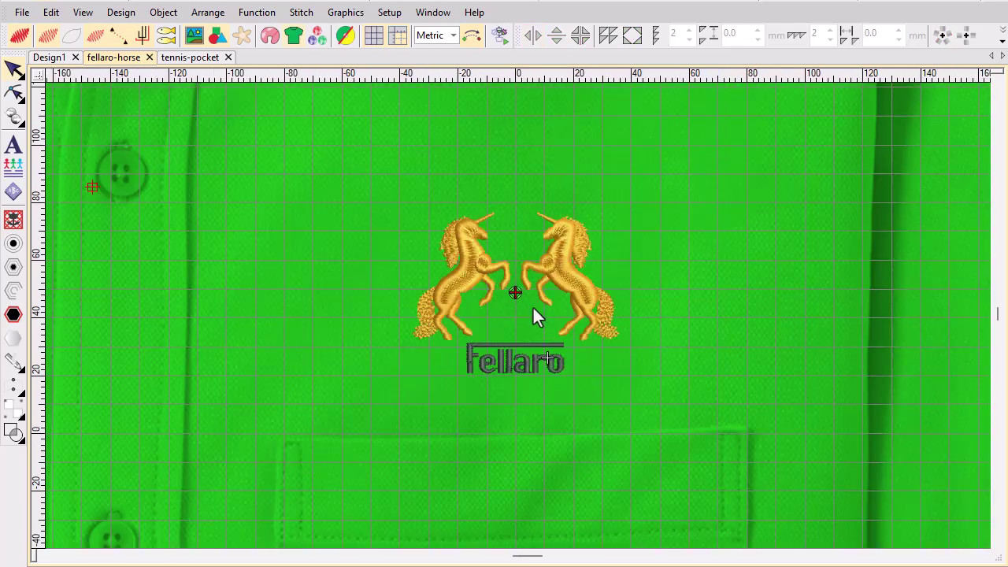
pyautogui.click(475, 40)
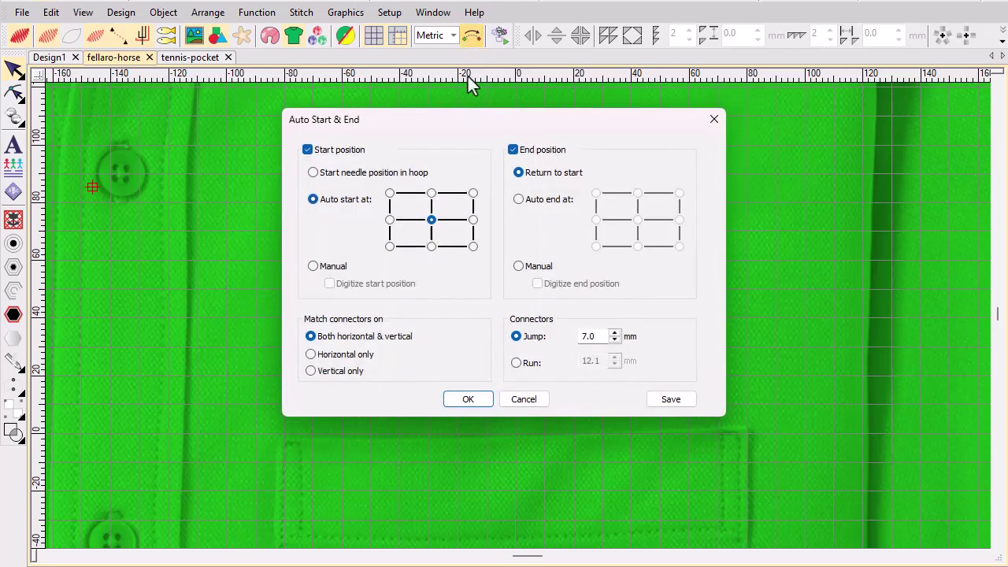
pyautogui.click(338, 267)
pyautogui.click(330, 283)
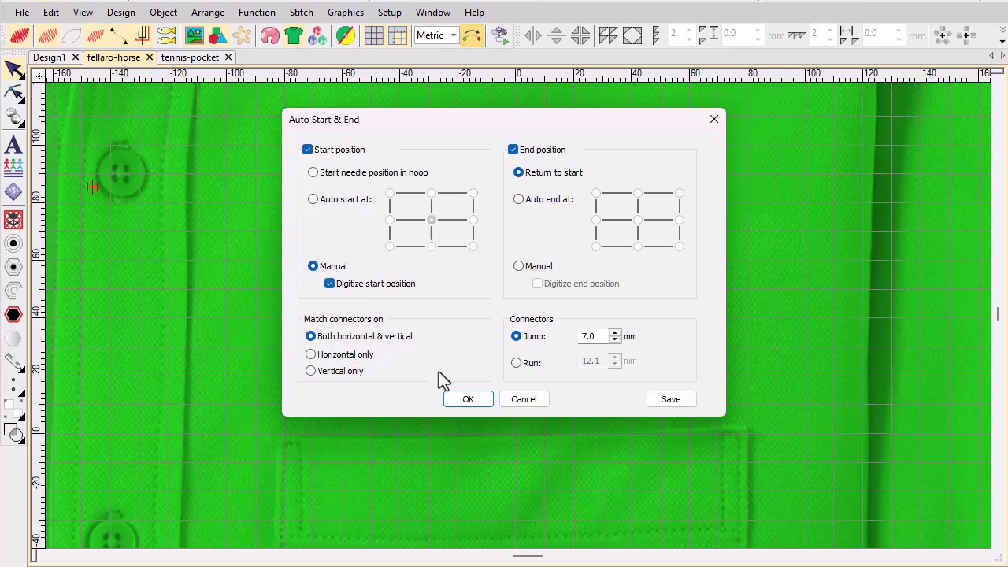
pyautogui.click(467, 399)
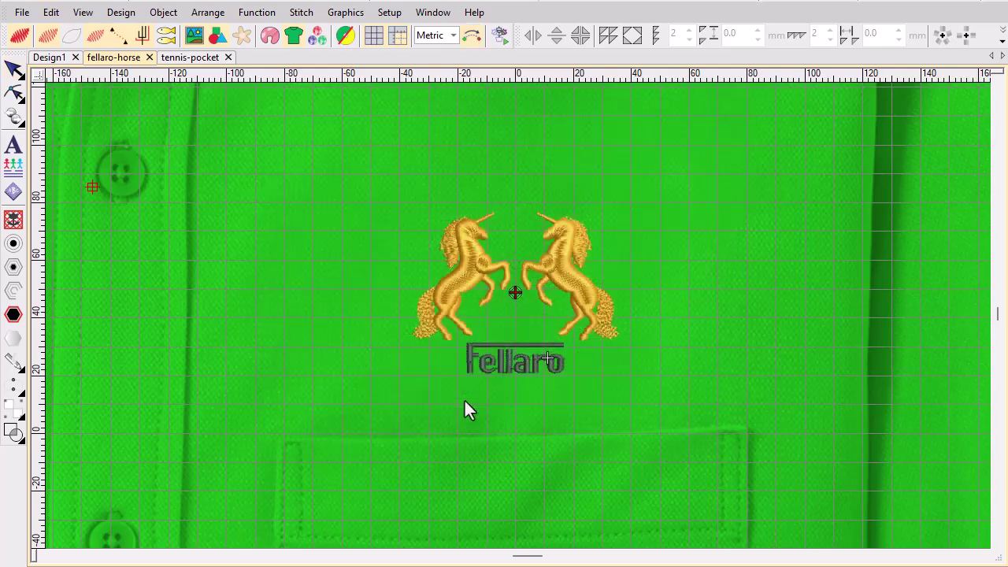
pyautogui.click(515, 432)
pyautogui.hotkey('shift', 'z')
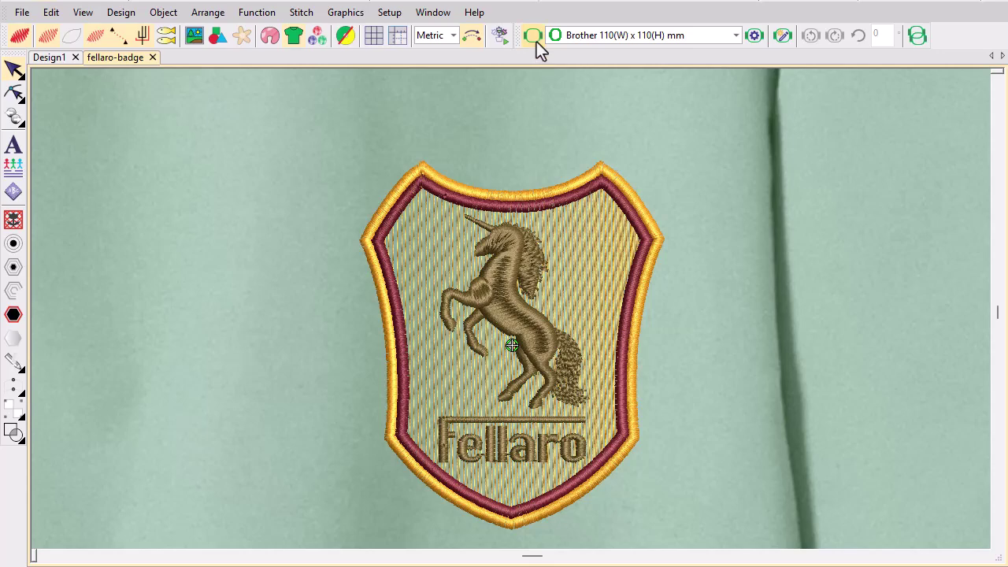
# Show the Brother 110(W) x 110(H) mm hoop around the Fellaro badge with Automatic centering as the hoop position
pyautogui.click(536, 42)
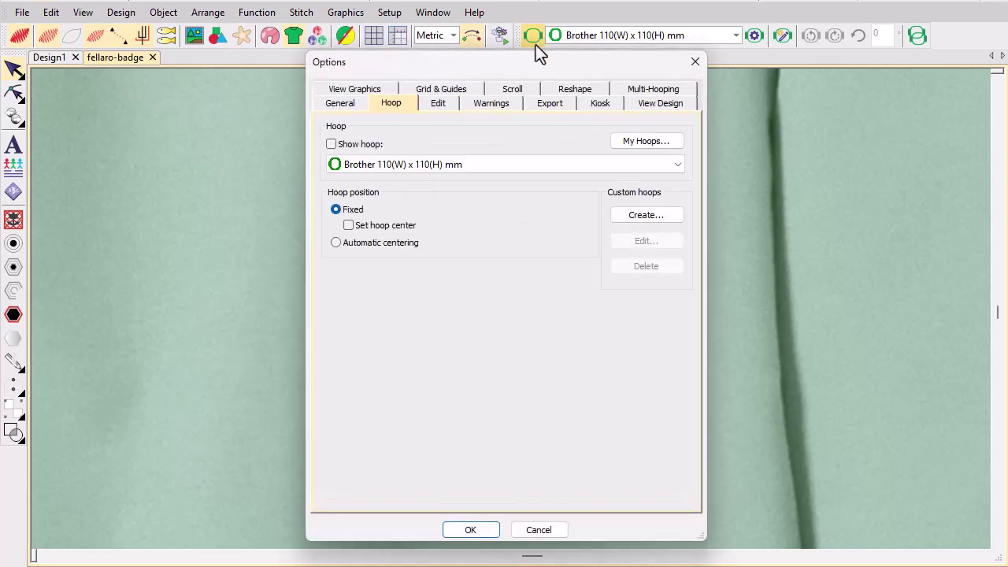
pyautogui.click(337, 245)
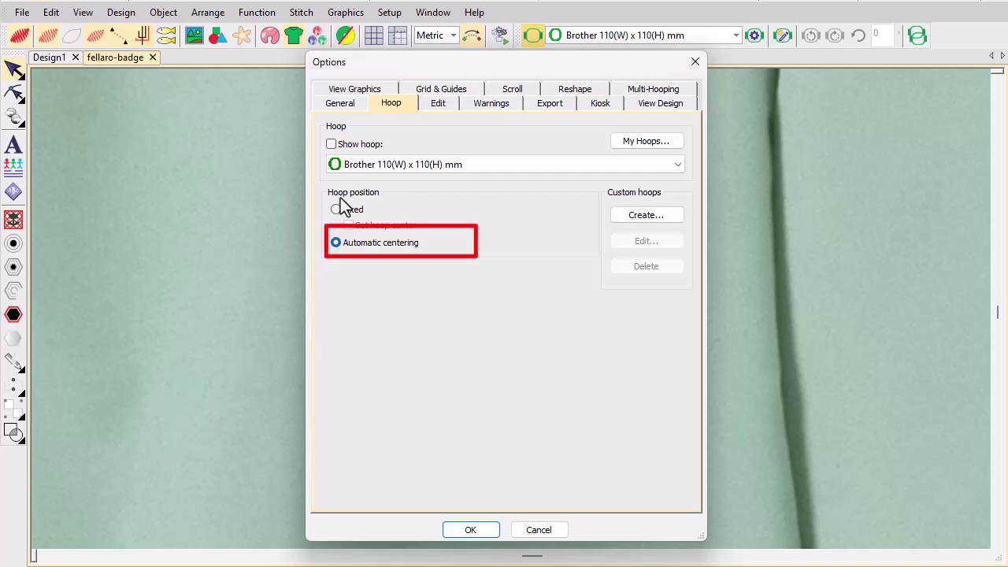
pyautogui.click(337, 145)
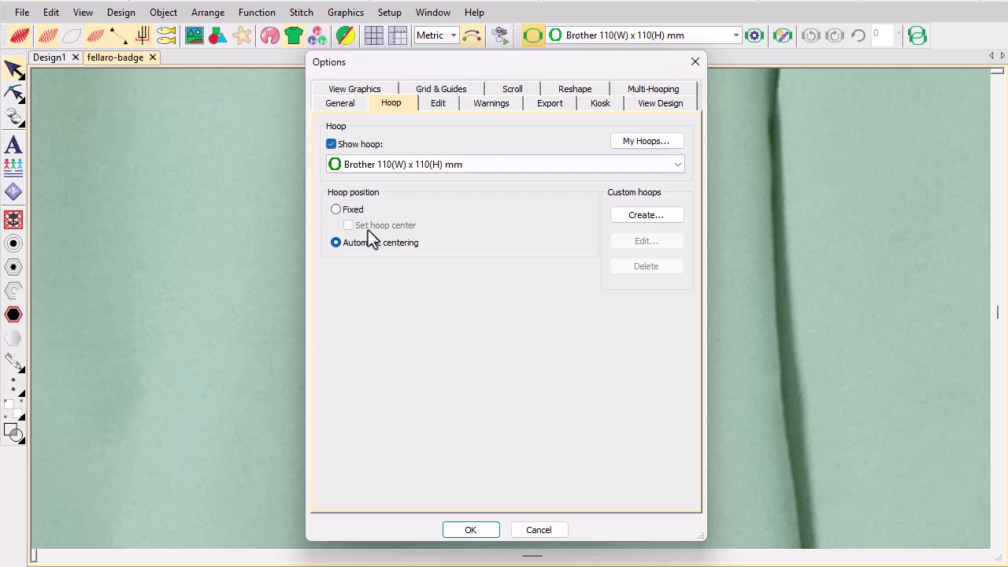
pyautogui.click(463, 527)
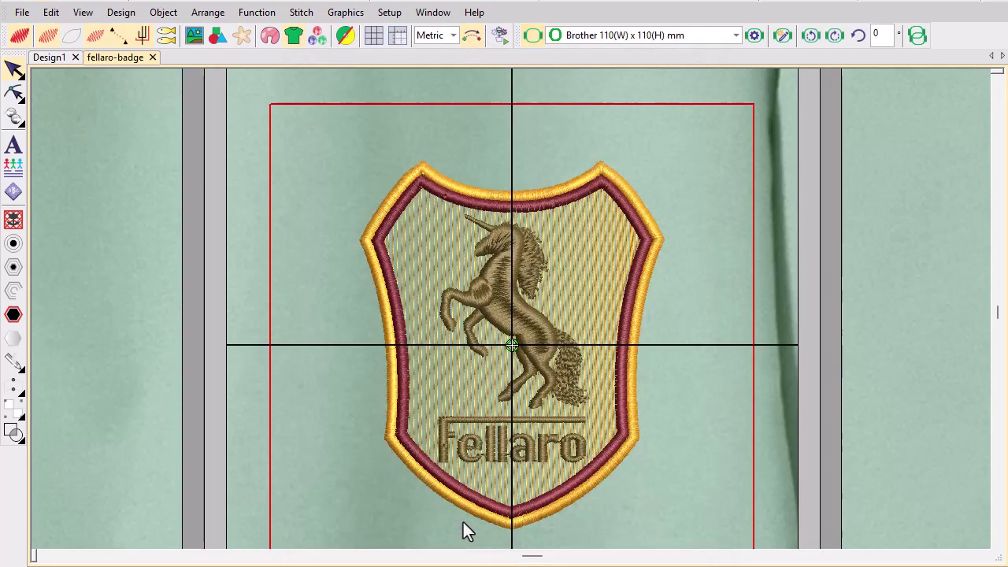
# Move the Fellaro badge slightly upward on the jacket's chest with the whole jacket in view
pyautogui.press('0')
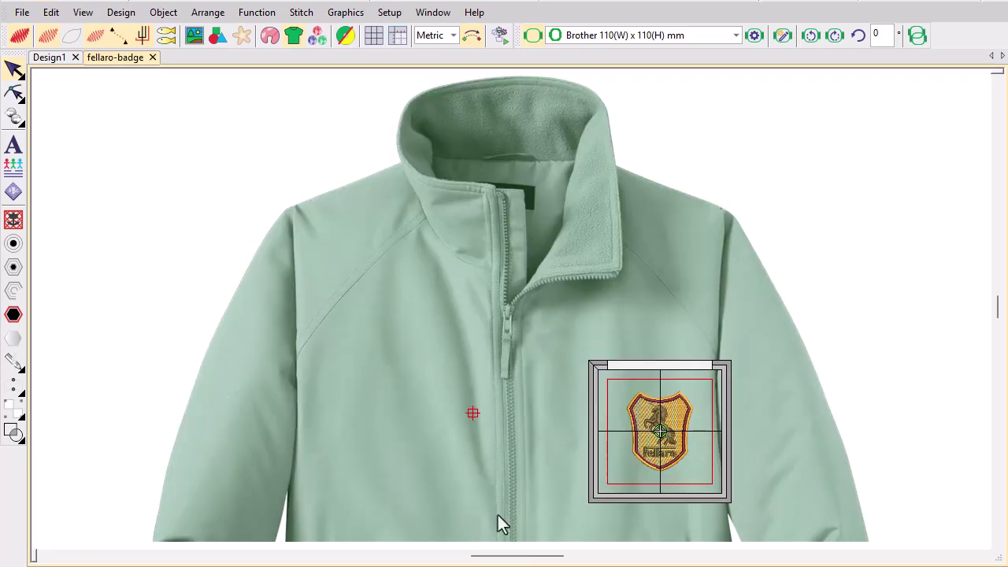
pyautogui.click(663, 455)
pyautogui.moveTo(663, 455); pyautogui.dragTo(653, 388)
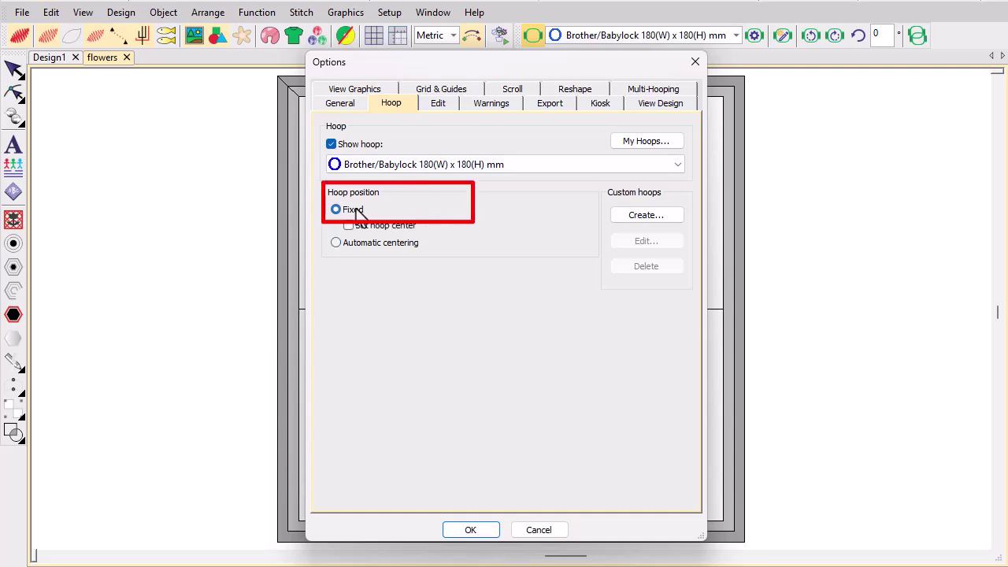
# Apply the Fixed hoop position to the flowers design and move the design toward the hoop's upper-left corner
pyautogui.click(470, 529)
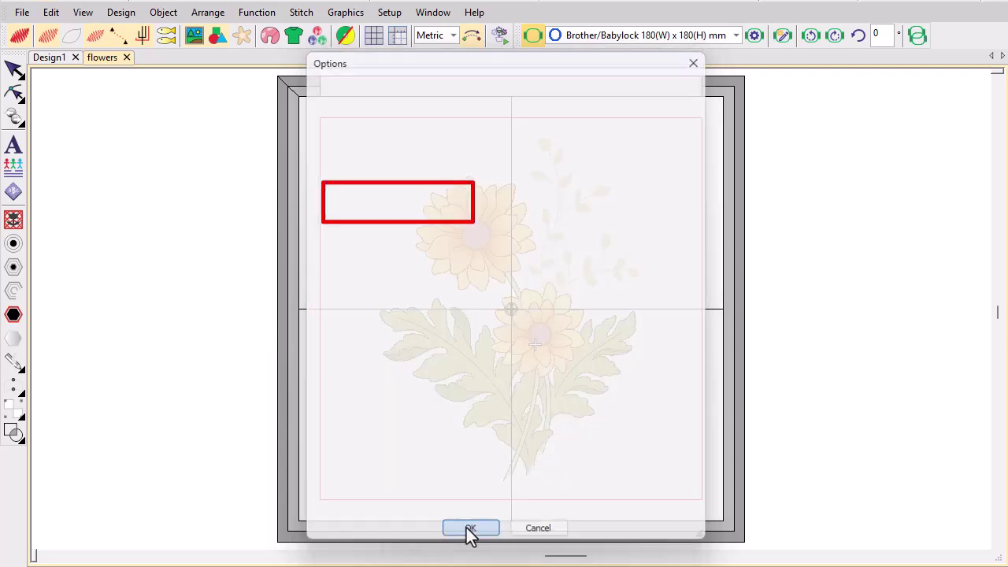
pyautogui.click(543, 146)
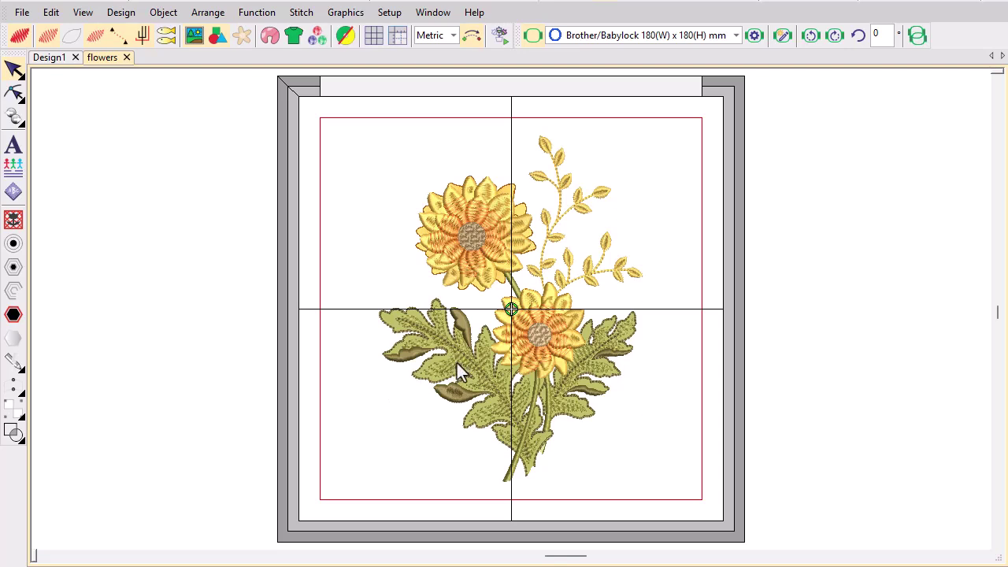
pyautogui.moveTo(457, 363); pyautogui.dragTo(312, 185)
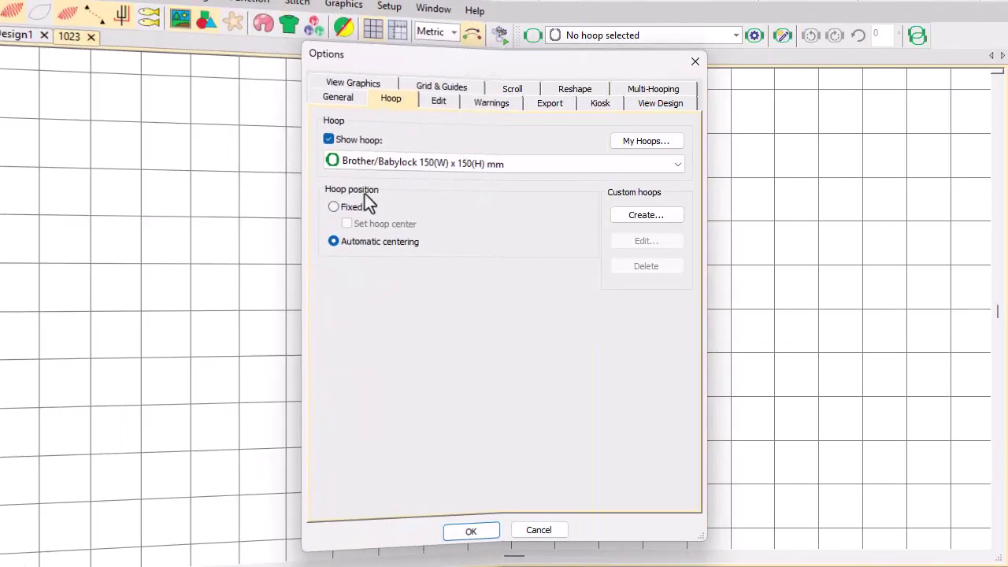
# Set the hoop position to Fixed with Set hoop center, placing the centre at the middle of the motorcycle badge's upper edge
pyautogui.click(345, 211)
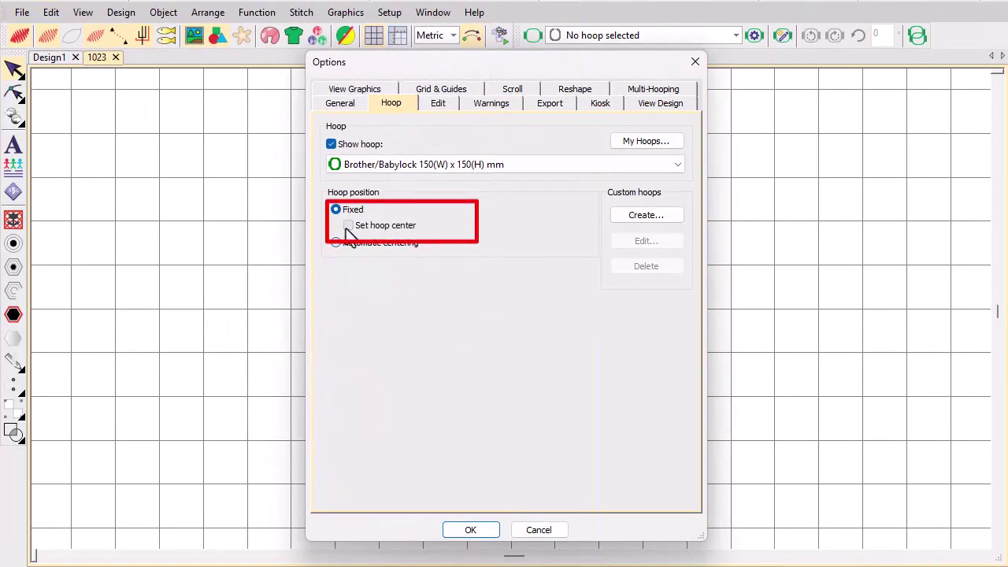
pyautogui.click(348, 226)
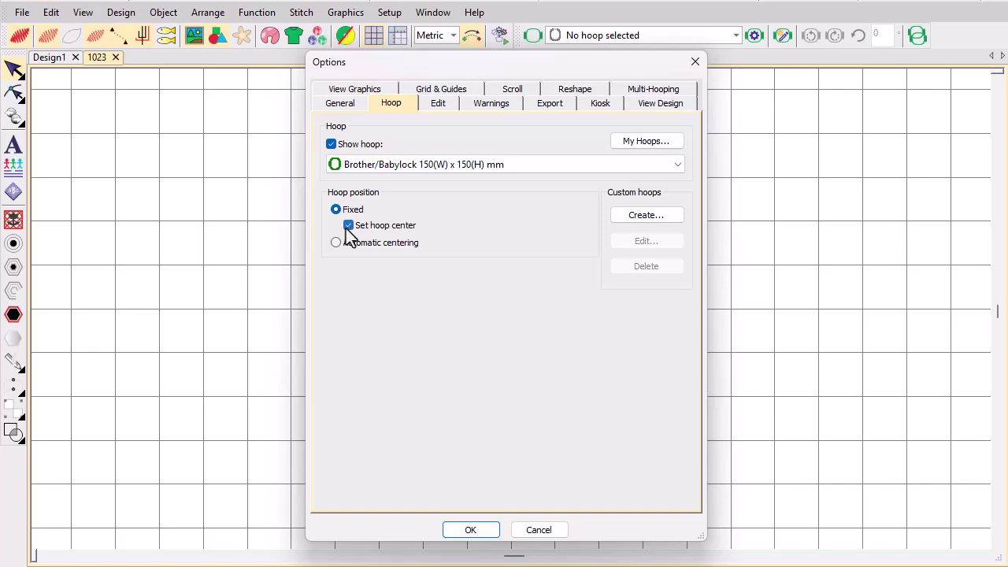
pyautogui.click(473, 530)
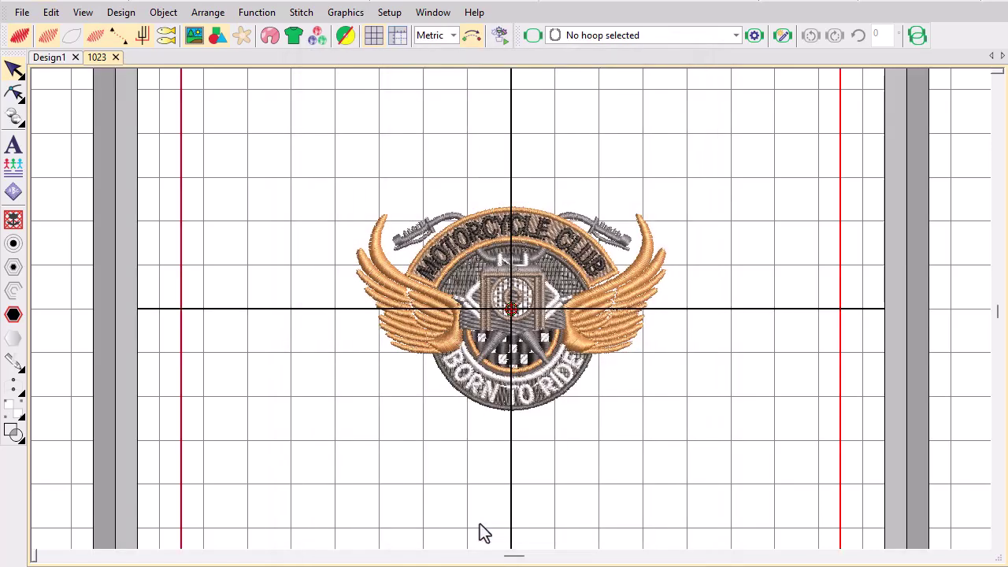
pyautogui.click(511, 207)
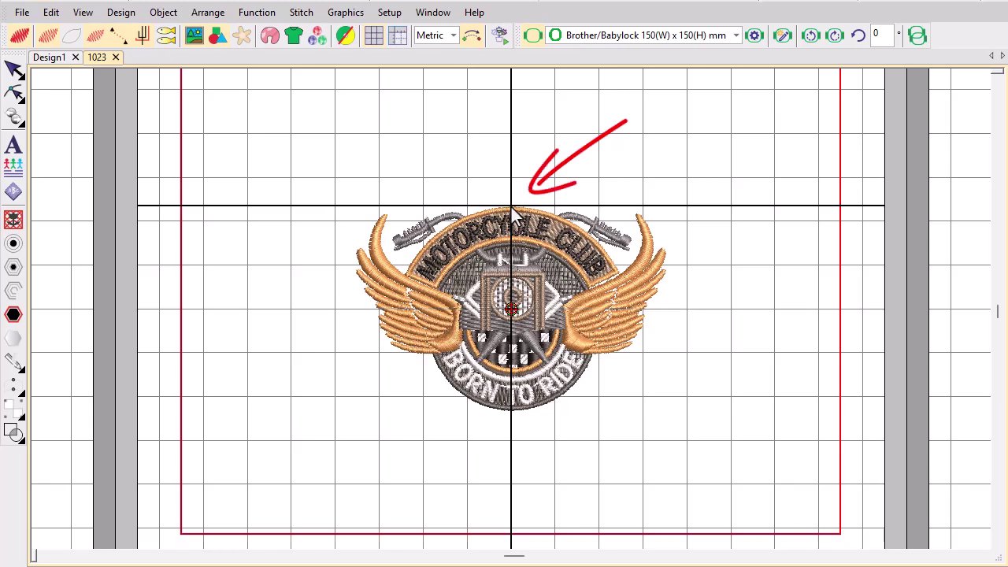
pyautogui.press('0')
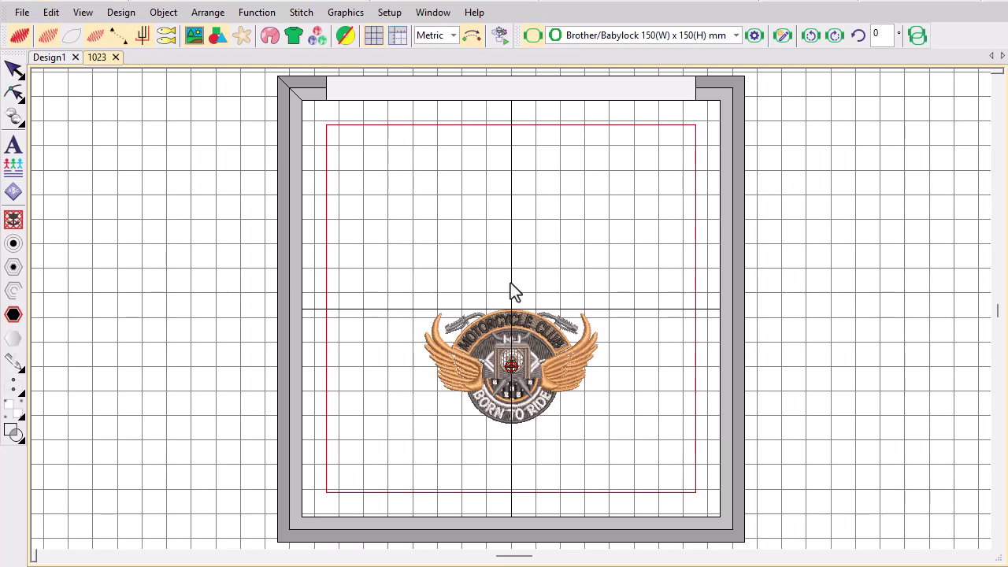
# Set the motorcycle badge's Auto Start & End to Start needle position in hoop and disable the end position
pyautogui.click(475, 42)
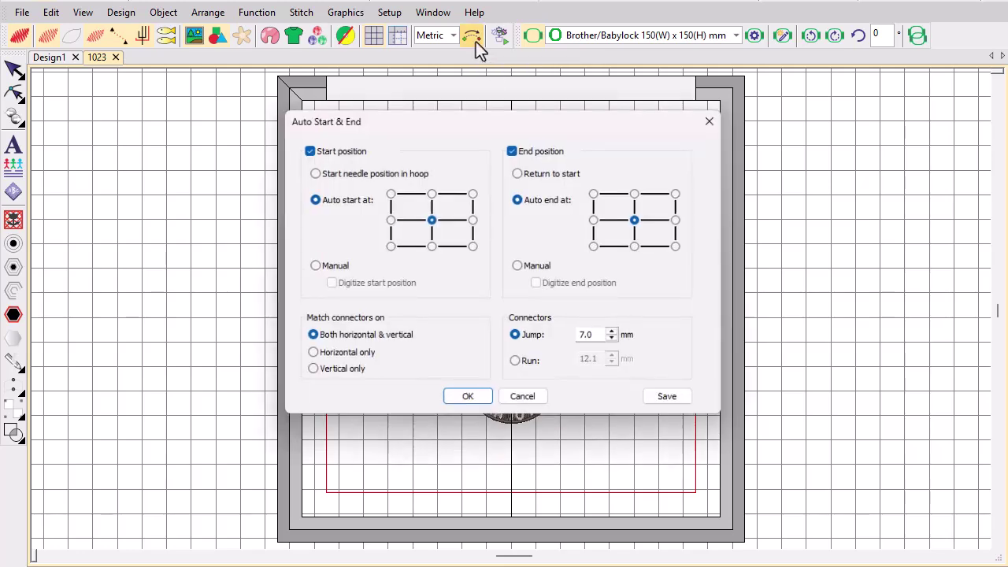
pyautogui.click(323, 173)
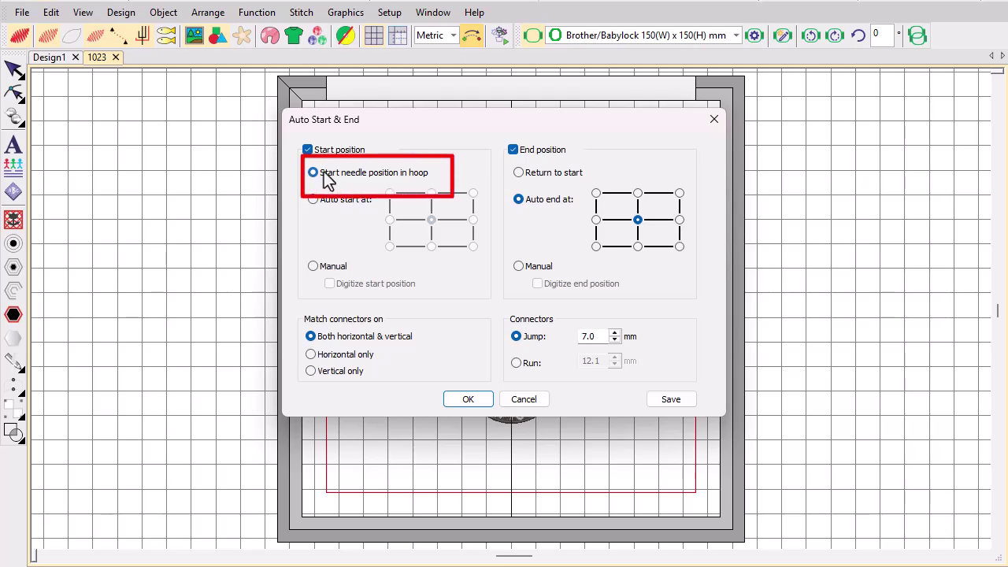
pyautogui.click(516, 154)
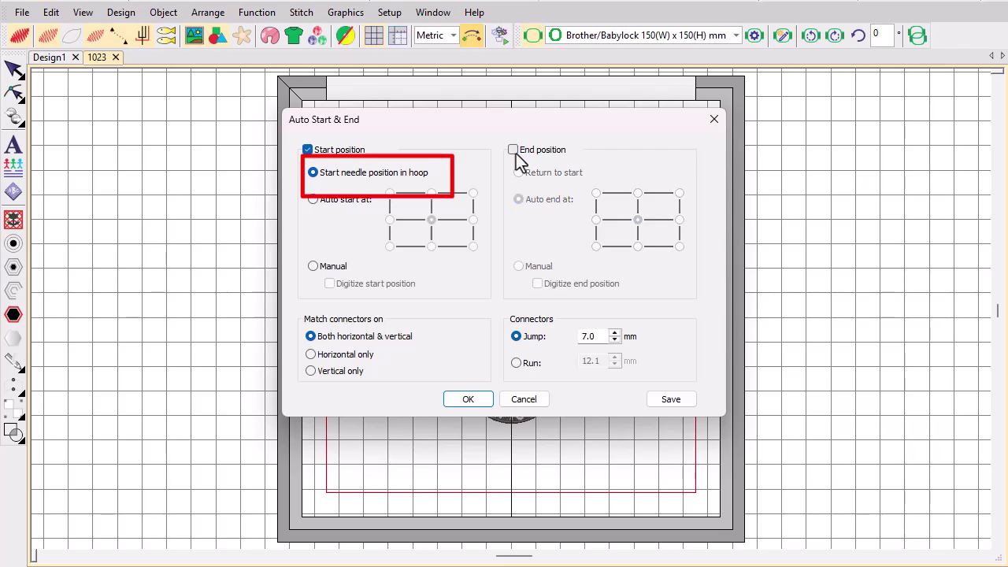
pyautogui.click(468, 399)
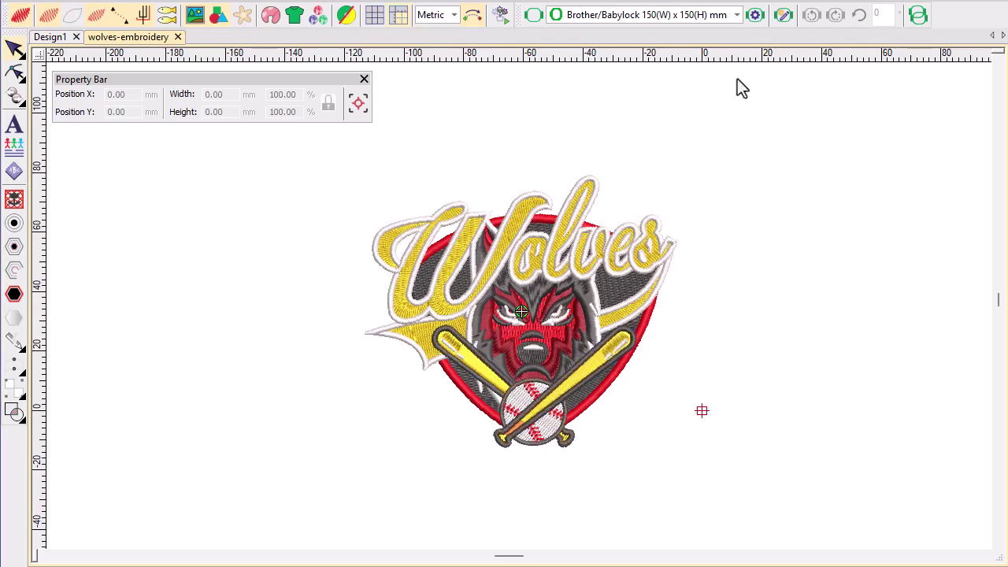
# Show the Brother/Babylock 150(W) x 150(H) mm hoop for the Wolves embroidery and centre the whole design with Center All
pyautogui.click(788, 14)
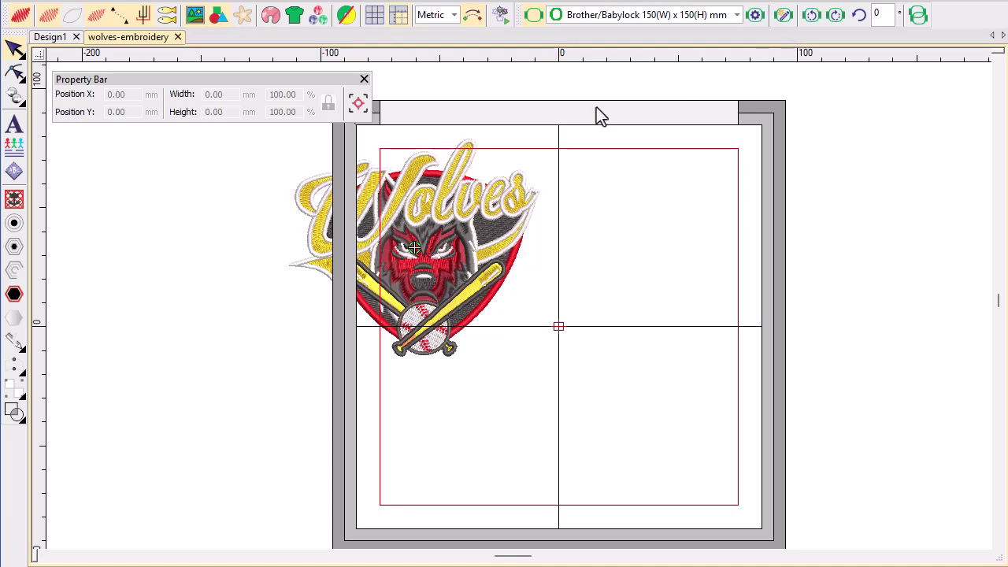
pyautogui.click(357, 110)
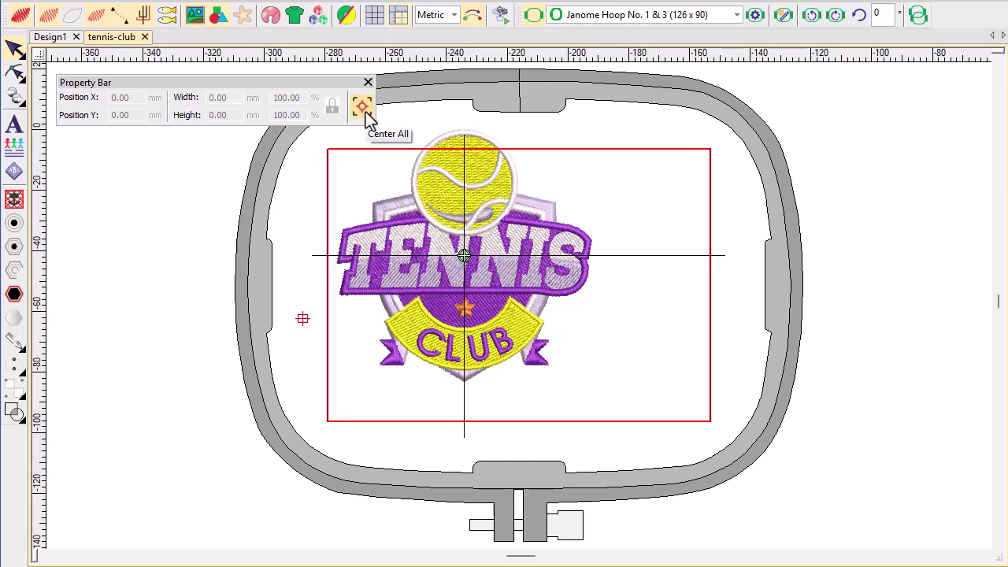
# Centre the tennis club design in the hoop and set its start position to Start needle position in hoop
pyautogui.click(365, 112)
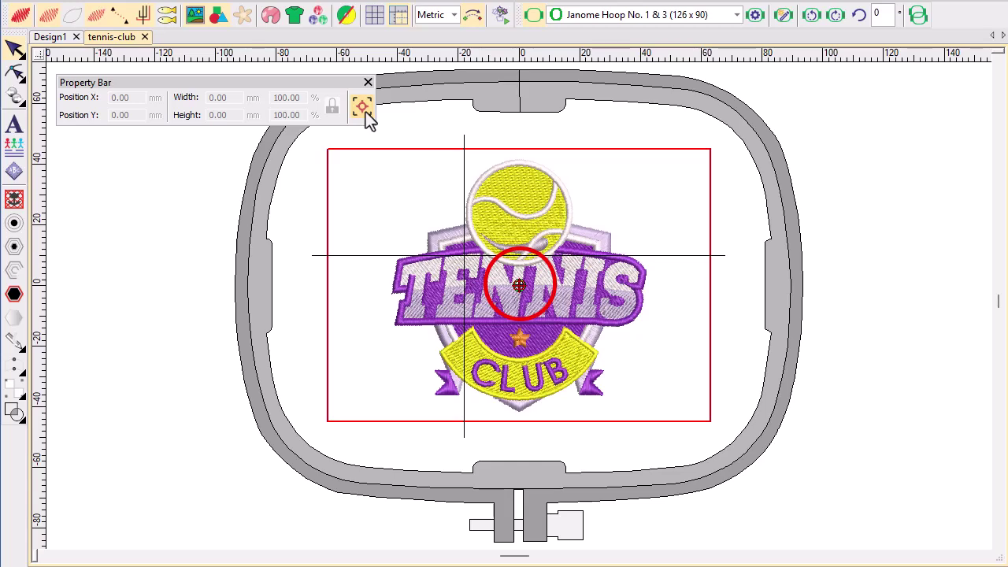
pyautogui.click(475, 21)
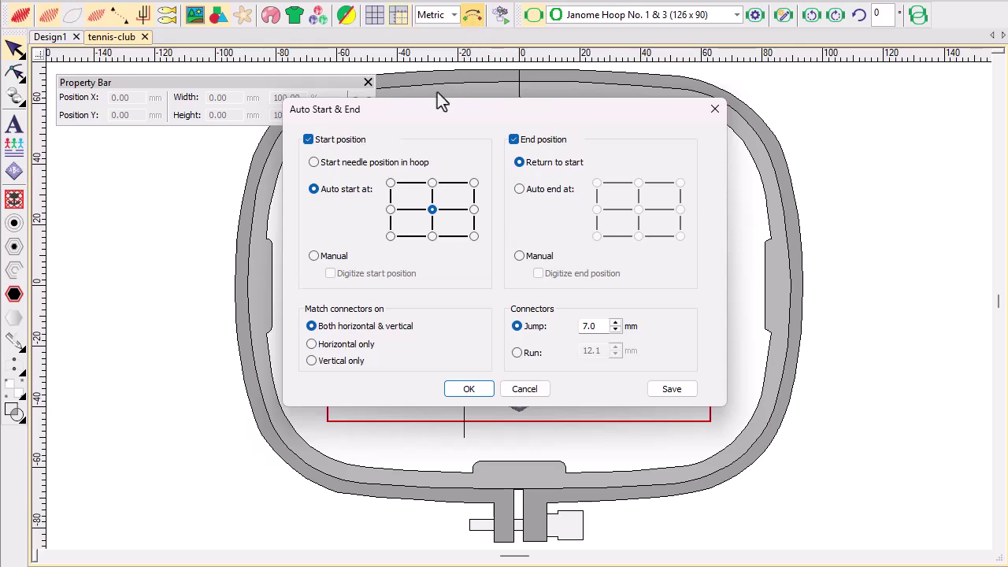
pyautogui.click(314, 162)
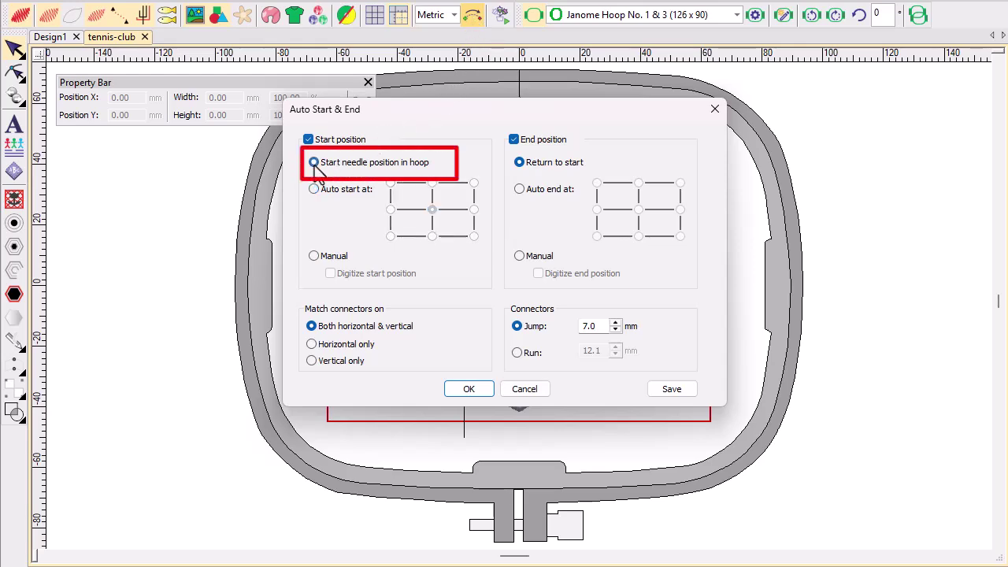
pyautogui.click(468, 388)
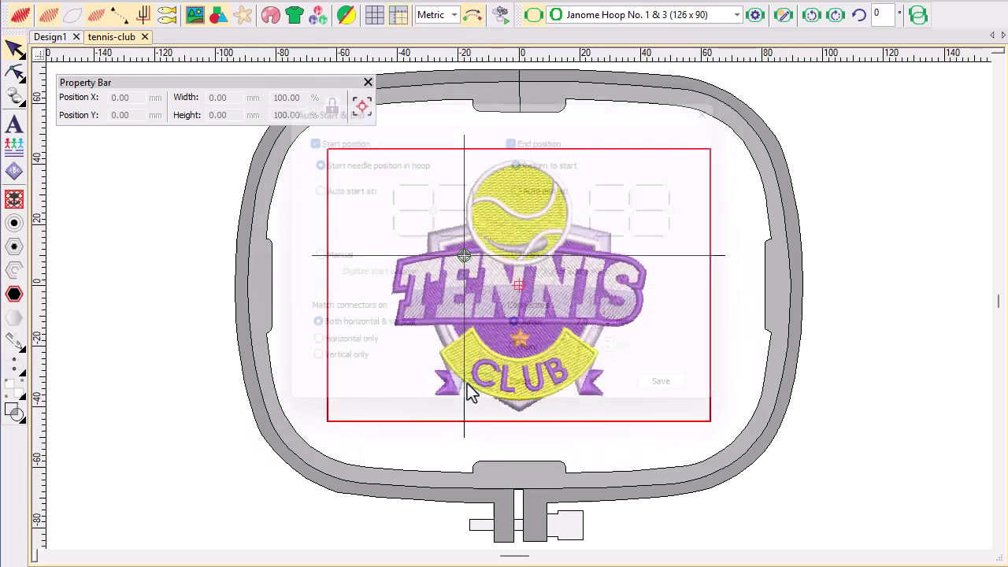
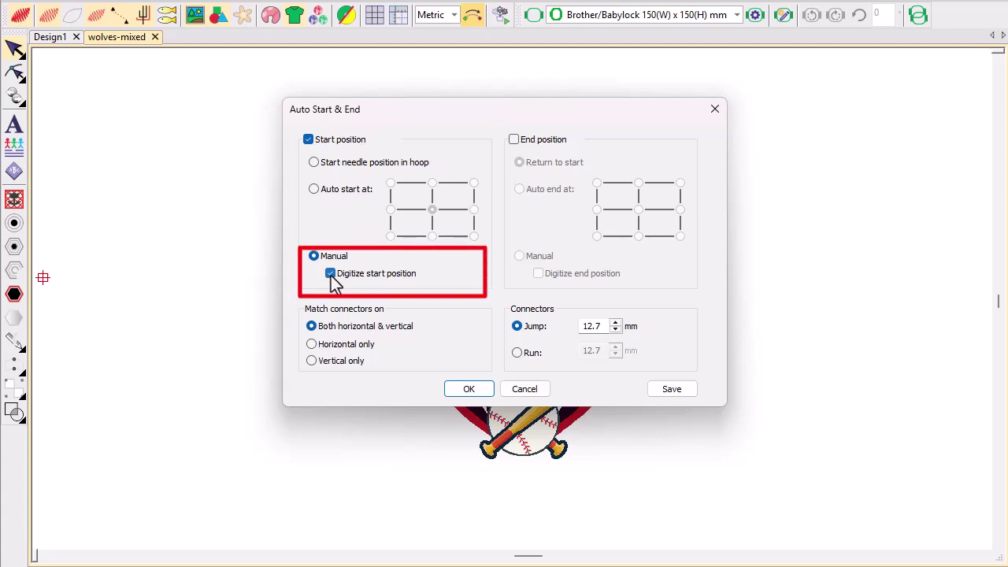
# Enable Return to start as the end position and digitize the manual start position between the wolf's eyes
pyautogui.click(513, 139)
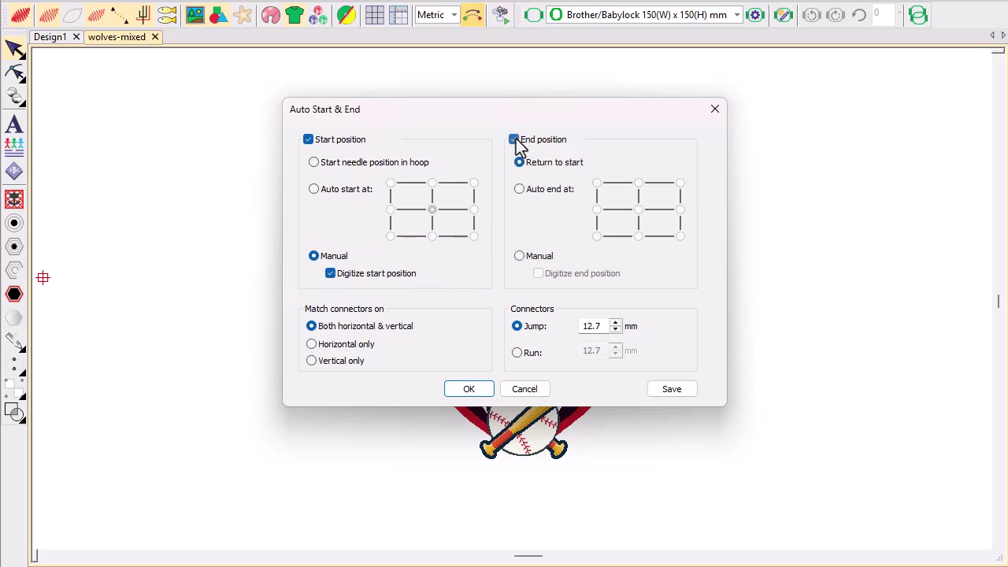
pyautogui.press('Return')
pyautogui.scroll(5, 518, 345)
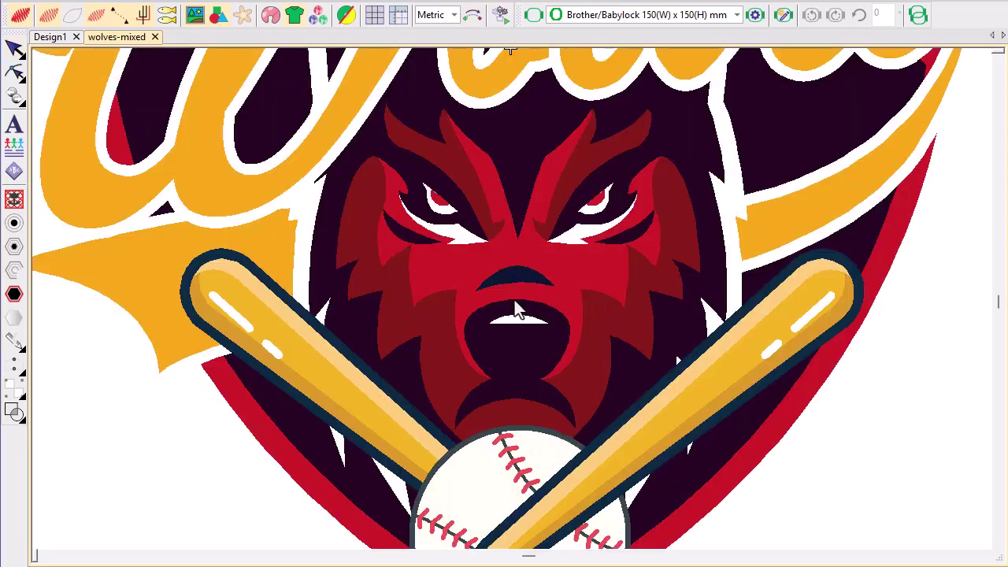
pyautogui.click(515, 234)
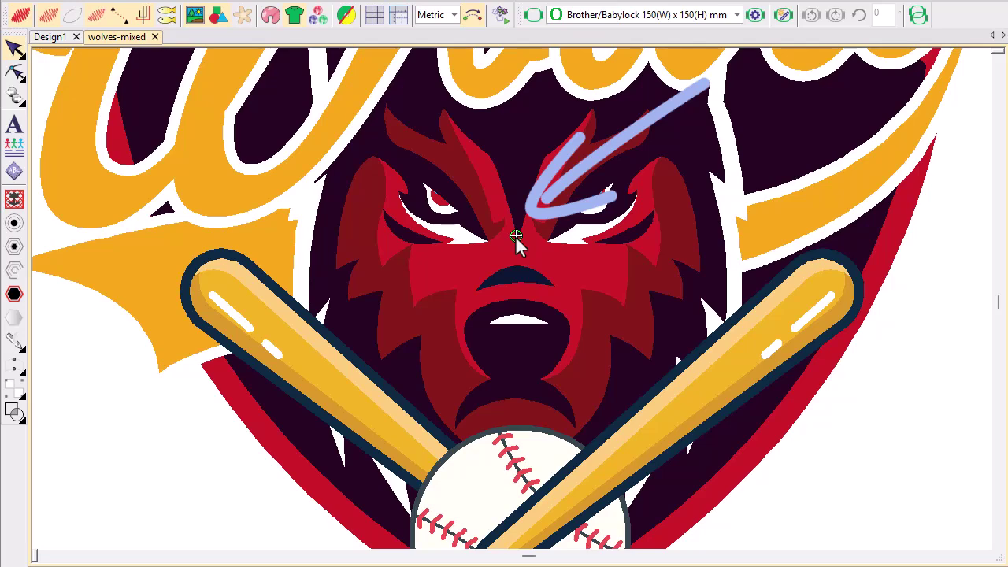
# Show the Brother/Babylock 150(W) x 150(H) mm hoop around the mixed Wolves design with Automatic centering
pyautogui.click(534, 18)
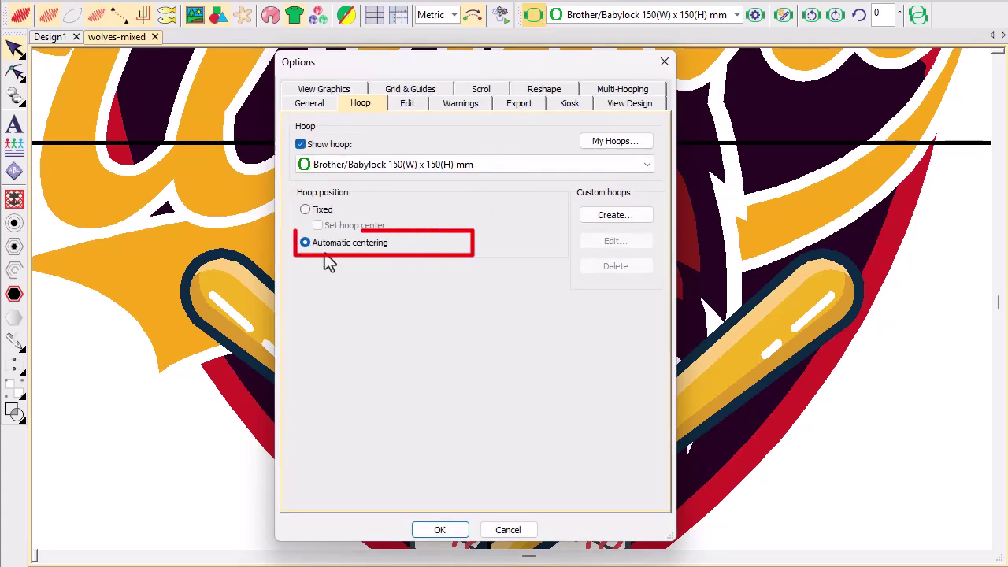
pyautogui.click(417, 529)
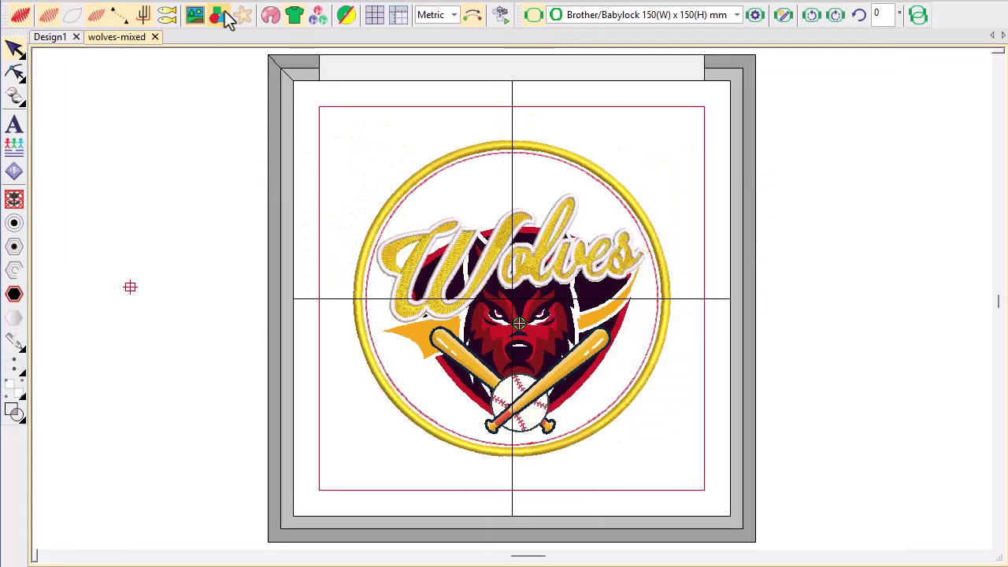
# Hide the vector graphics, switch off the realistic stitch view and examine the design's stitching sequence in the Stitch Player
pyautogui.click(225, 12)
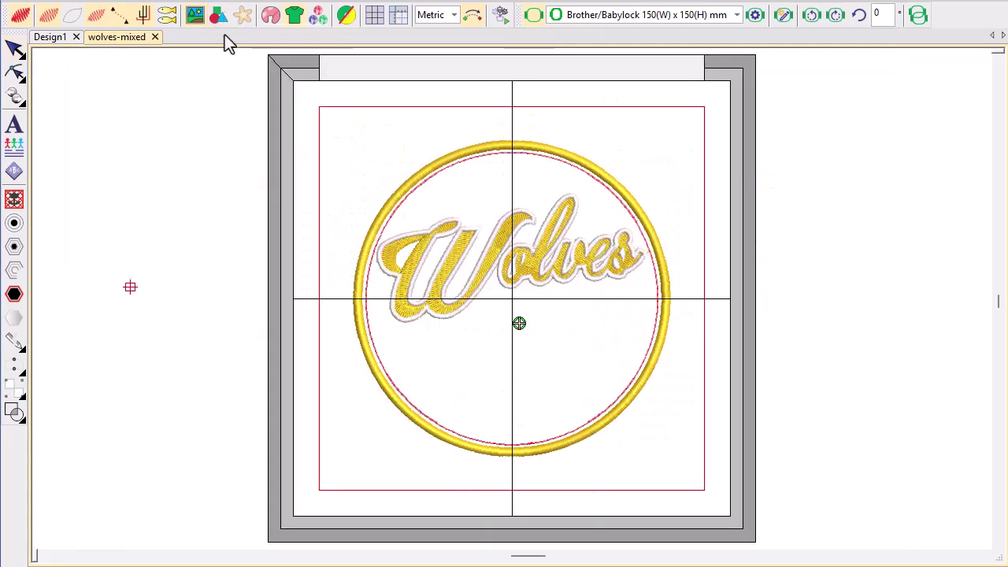
pyautogui.press('t')
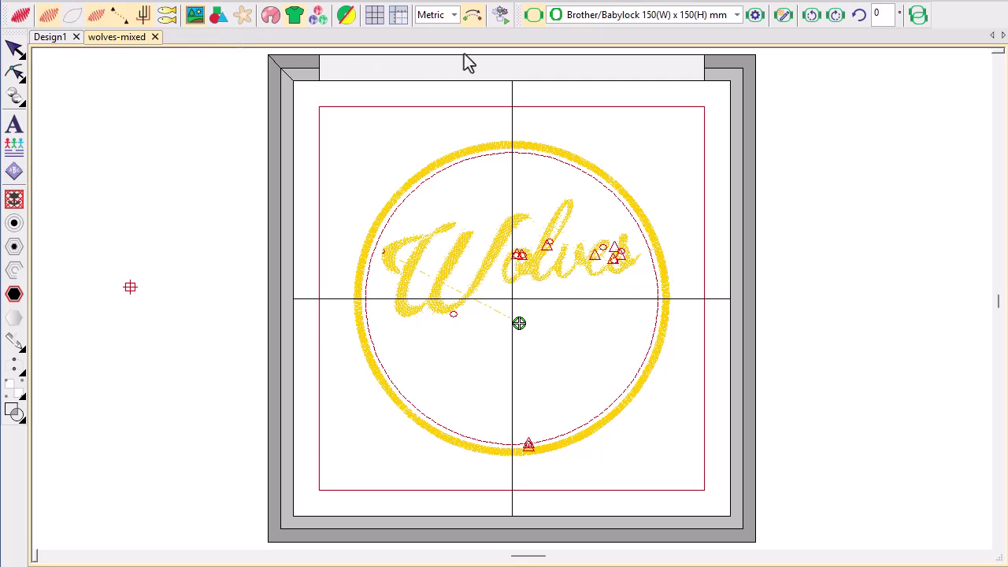
pyautogui.click(501, 15)
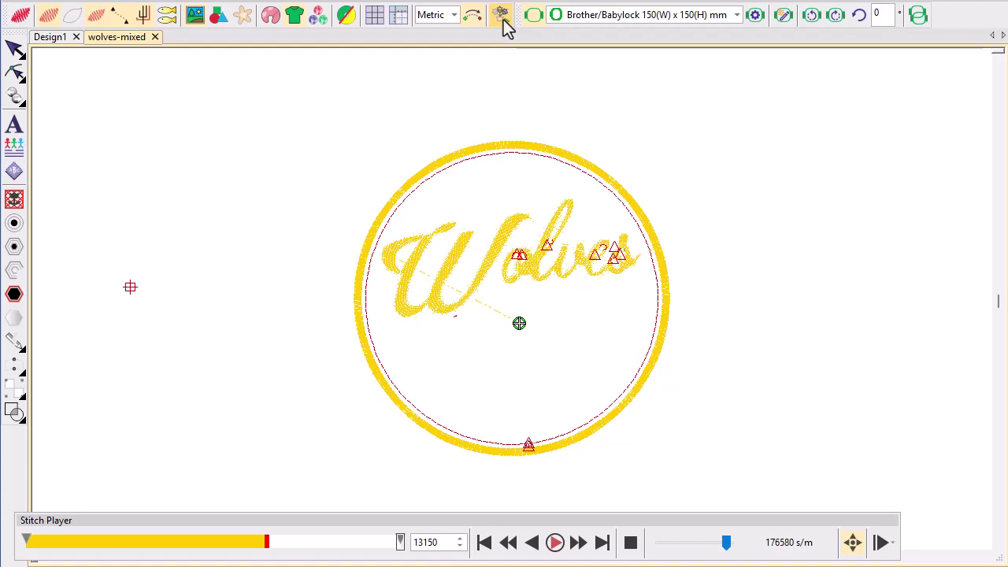
pyautogui.click(504, 22)
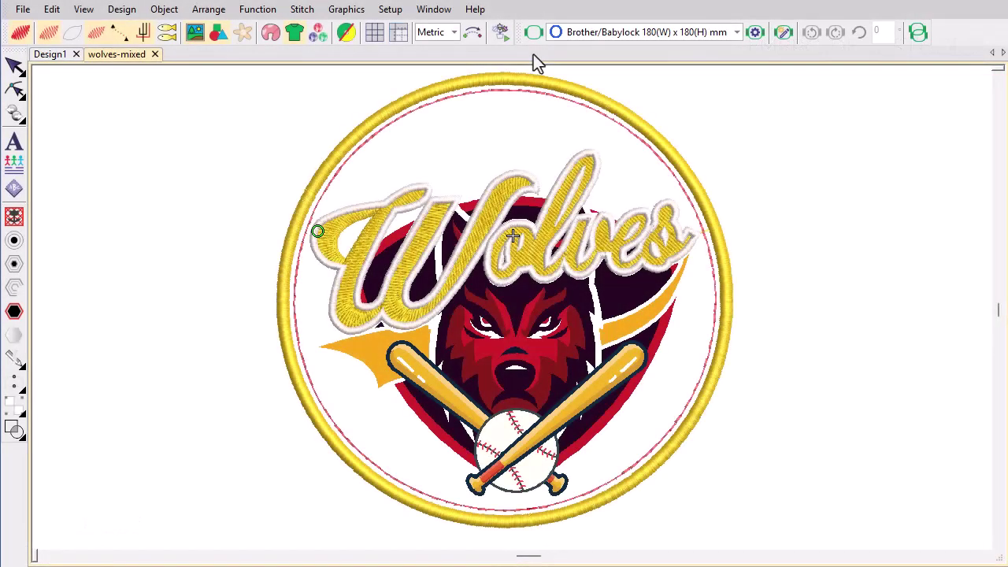
# Show the Brother/Babylock 150(W) x 150(H) mm hoop with a Fixed hoop position and Set hoop center enabled
pyautogui.rightClick(532, 33)
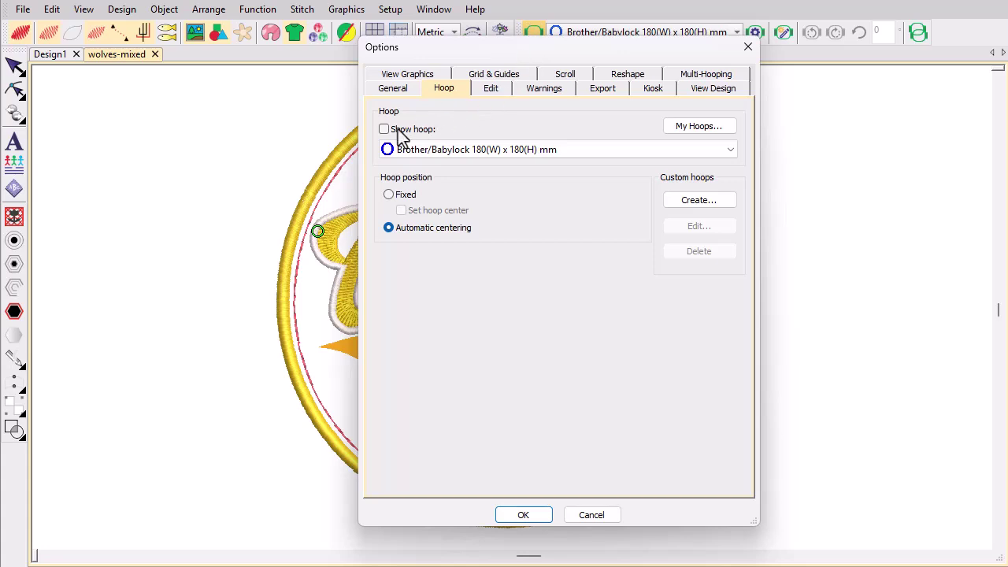
pyautogui.click(402, 149)
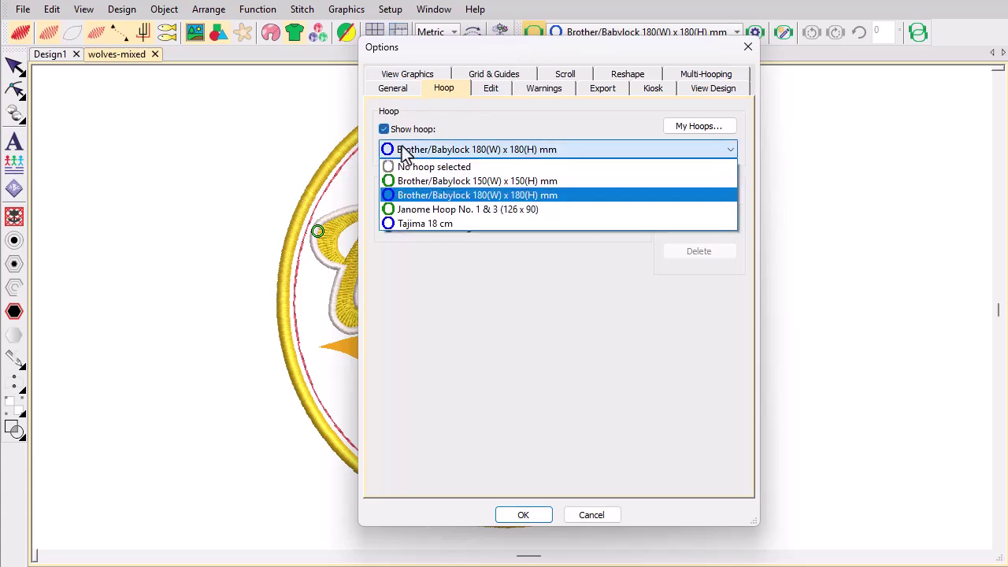
pyautogui.click(403, 180)
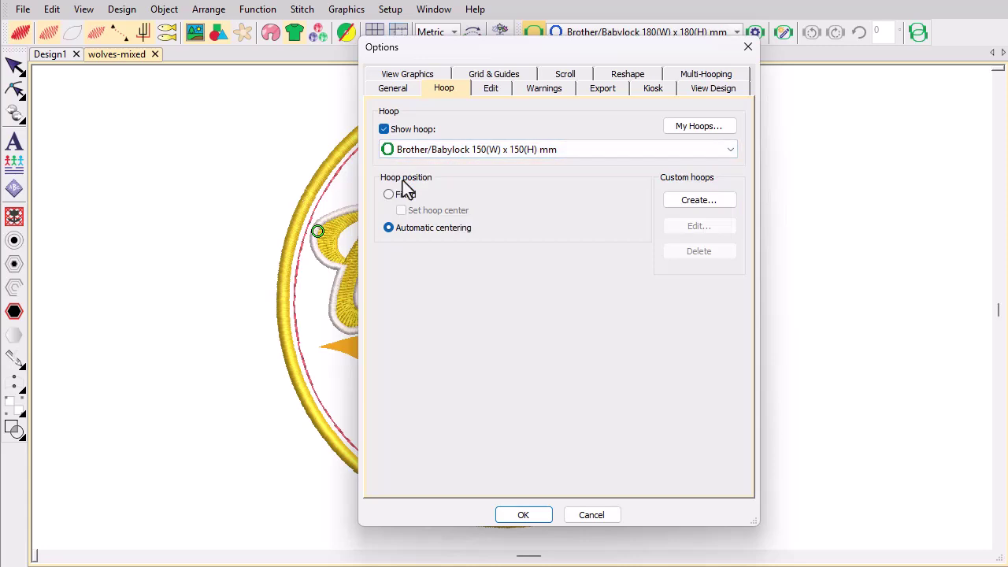
pyautogui.click(388, 195)
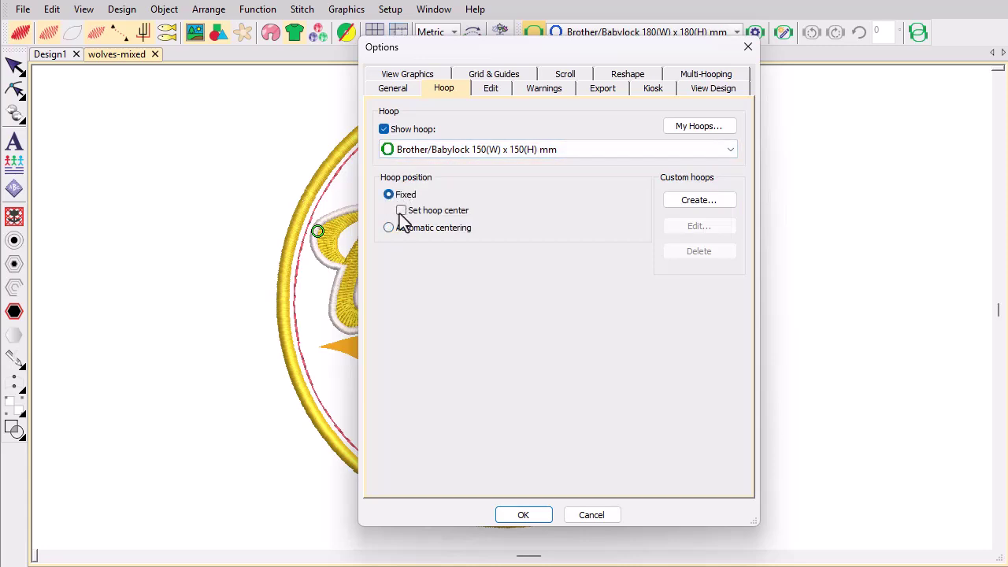
pyautogui.click(401, 211)
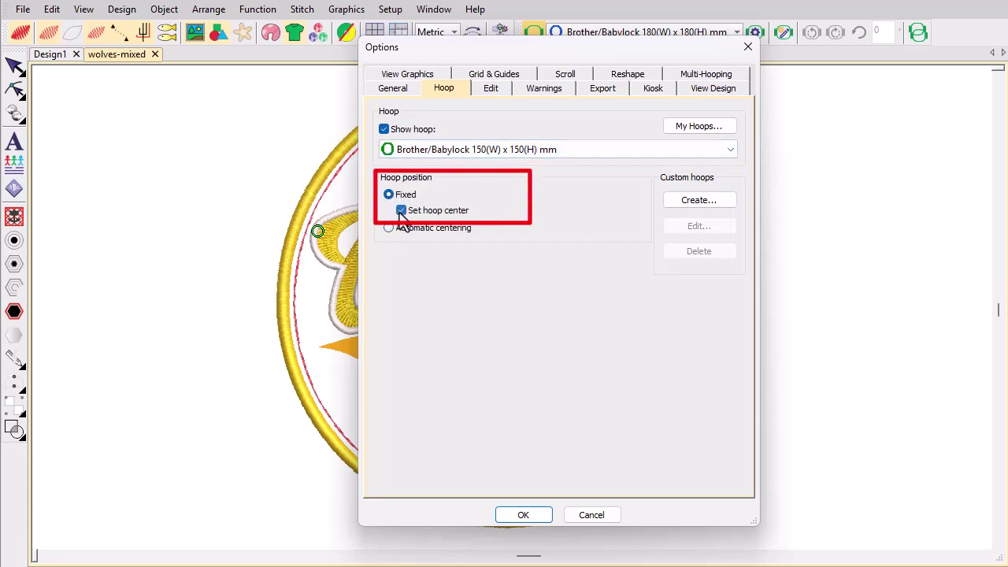
pyautogui.click(524, 515)
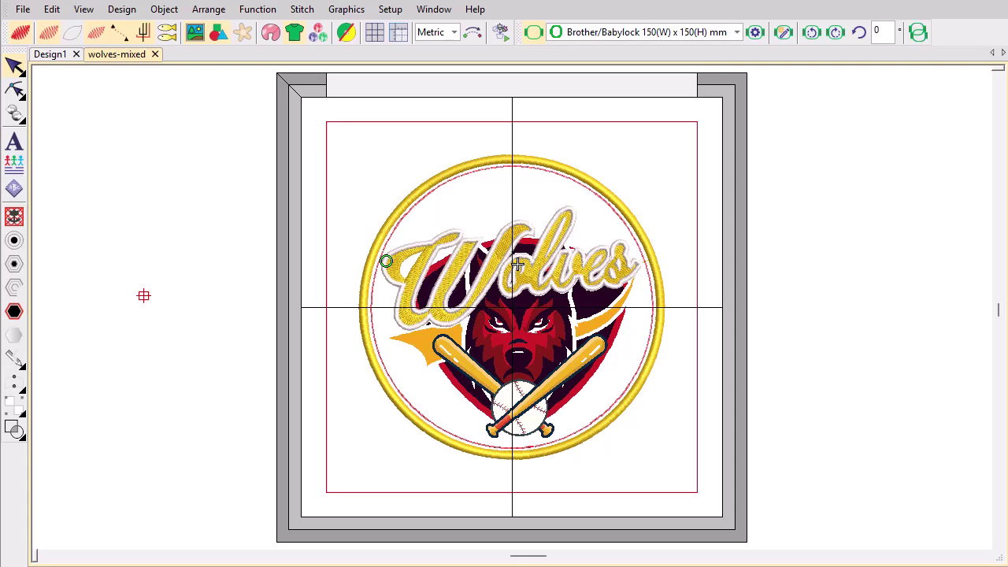
# Digitize the hoop centre between the wolf's eyes in the mixed Wolves design
pyautogui.scroll(2, 528, 512)
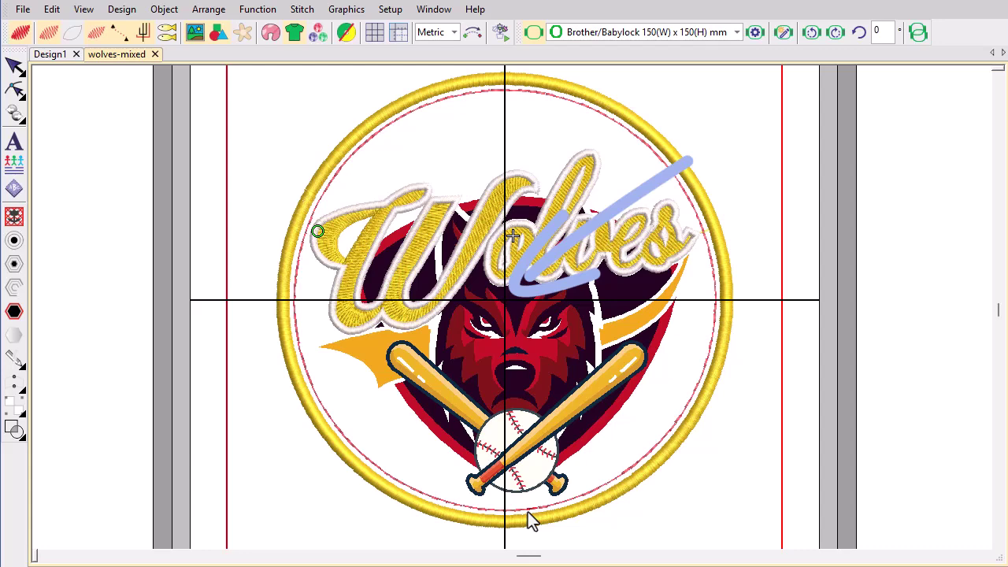
pyautogui.scroll(3, 512, 308)
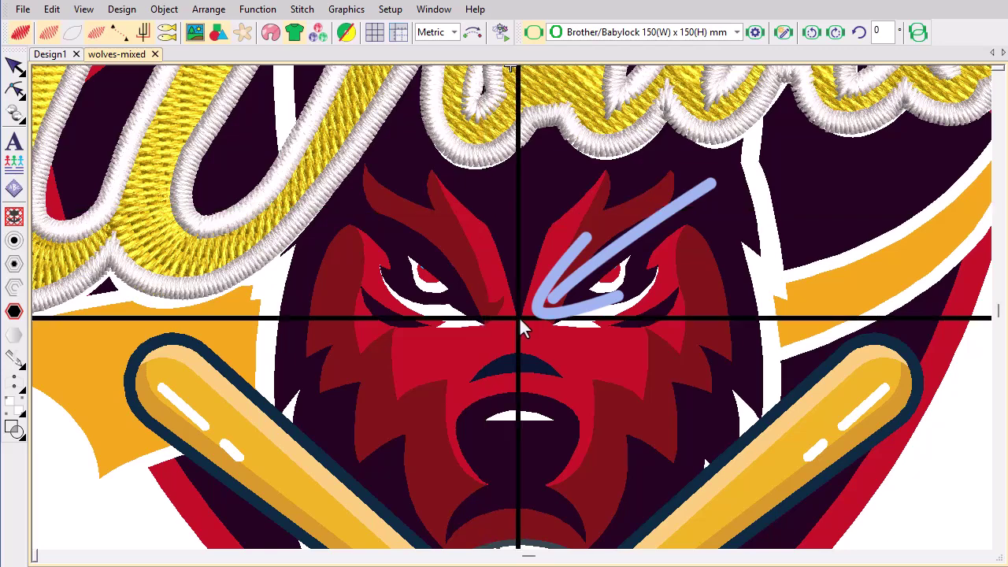
pyautogui.scroll(-3, 519, 317)
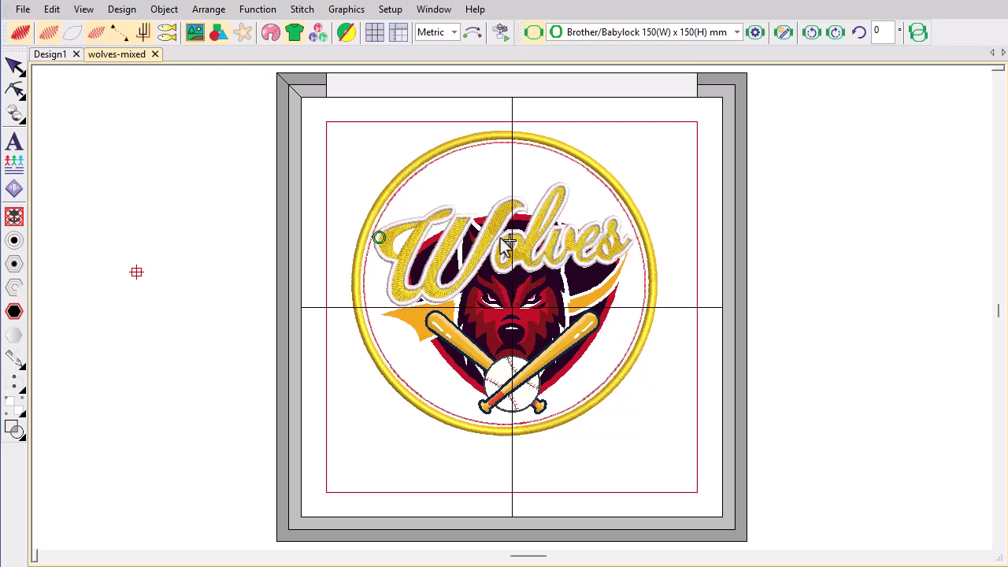
# Set the Auto Start & End start to Start needle position in hoop and the end to Return to start, and toggle the vector graphics' visibility
pyautogui.click(468, 41)
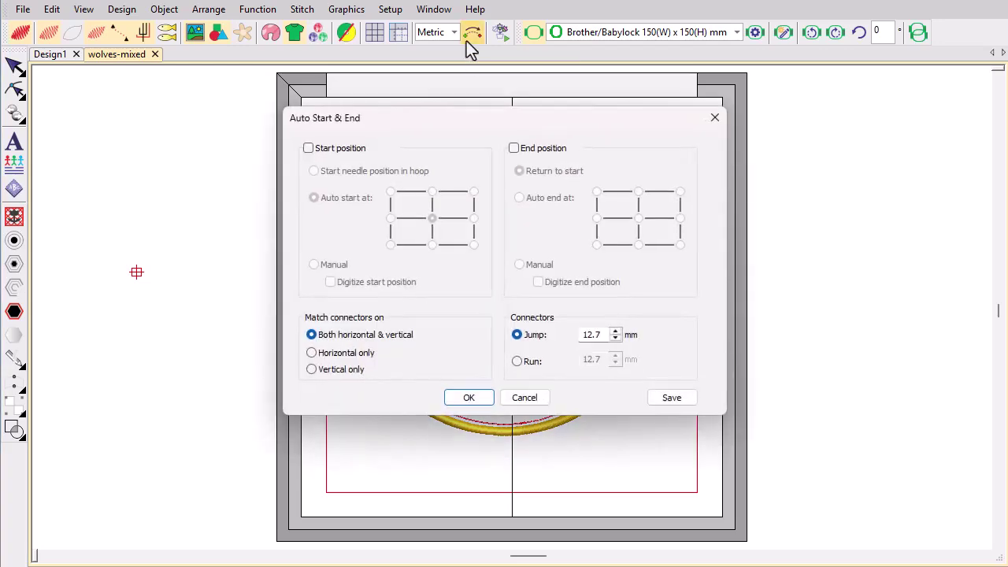
pyautogui.click(323, 154)
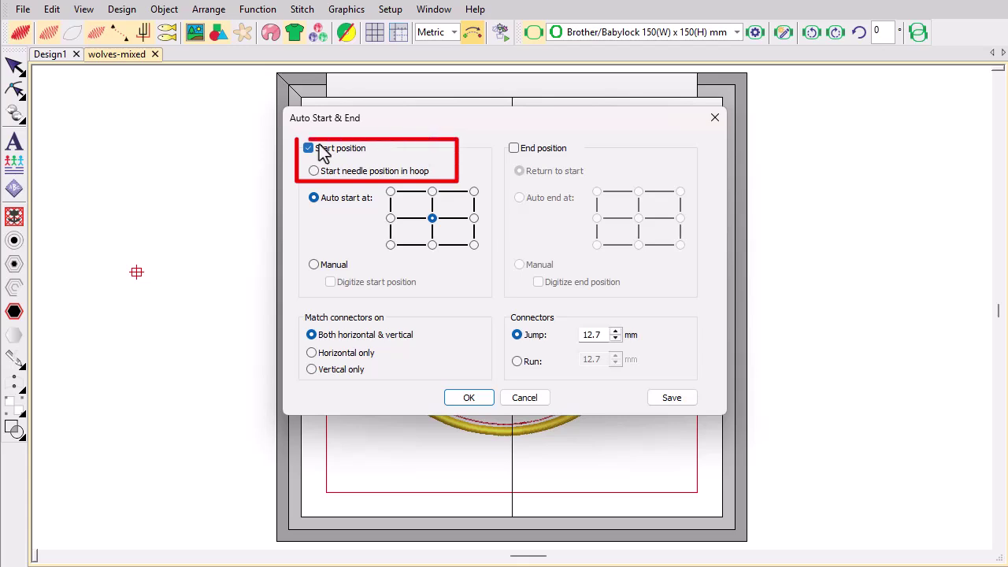
pyautogui.click(314, 172)
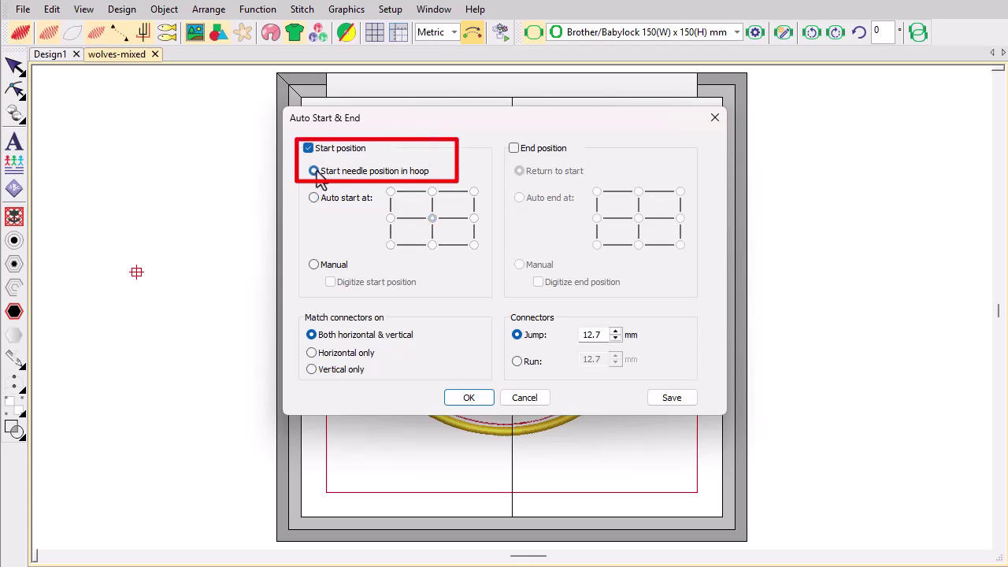
pyautogui.click(514, 148)
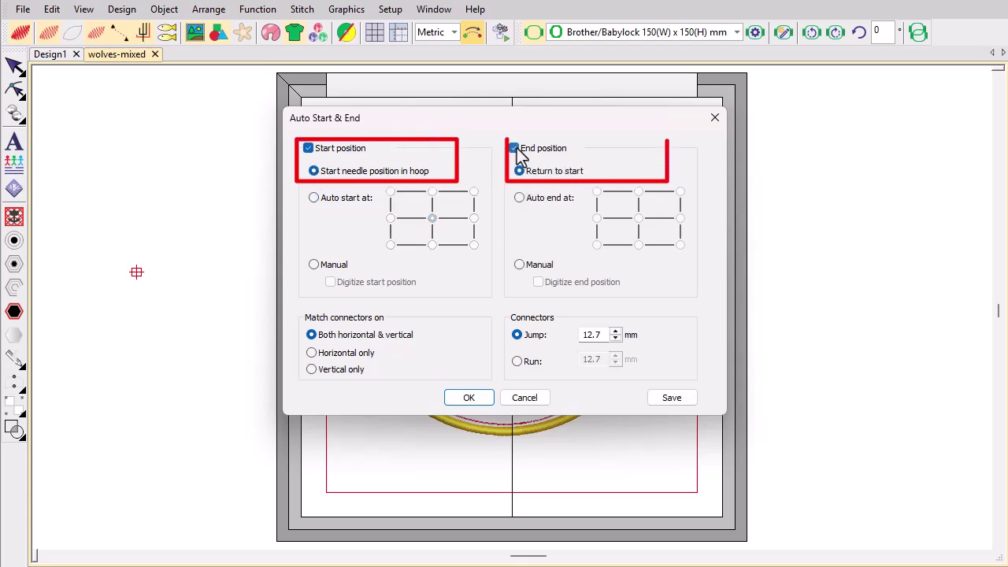
pyautogui.click(462, 398)
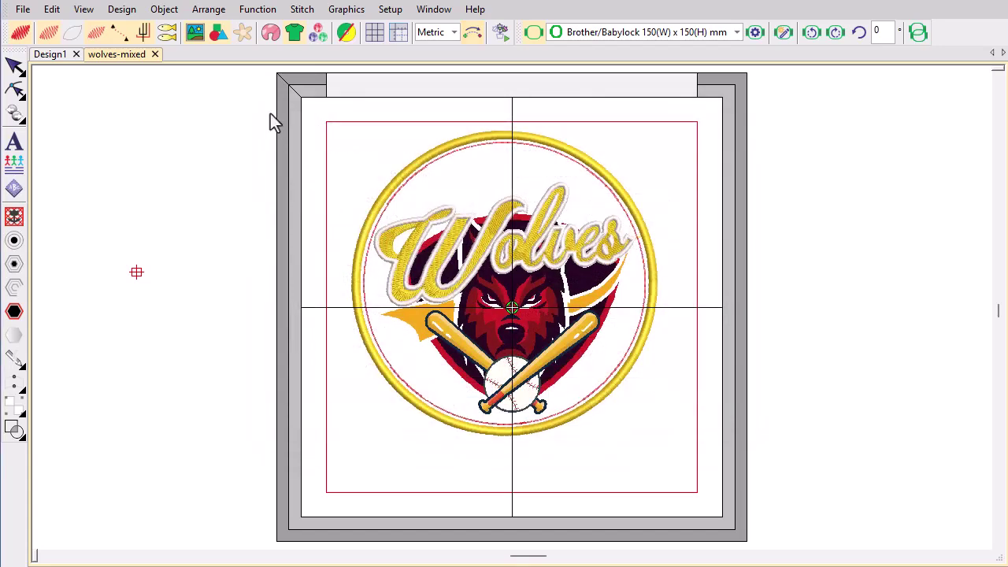
pyautogui.click(221, 39)
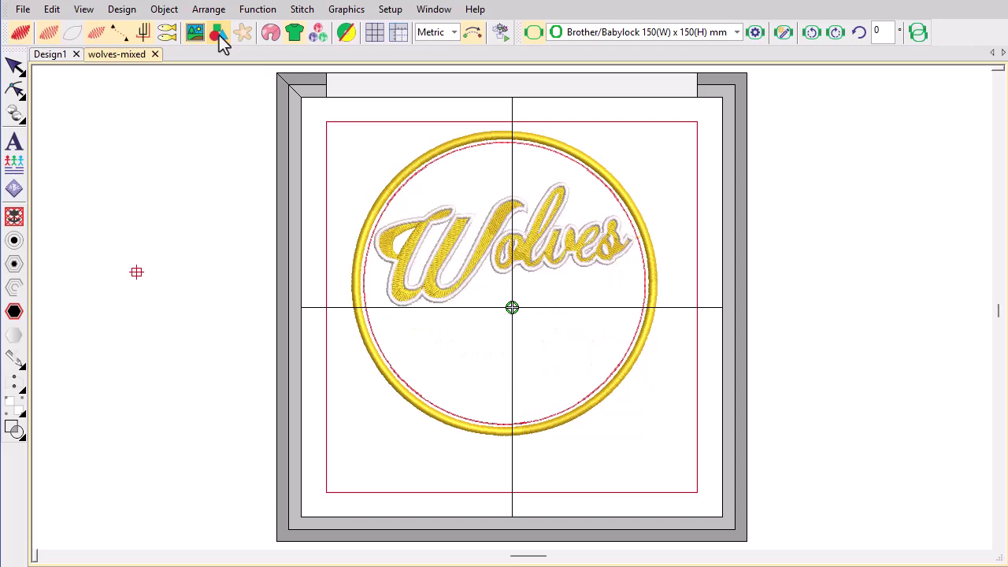
pyautogui.click(221, 41)
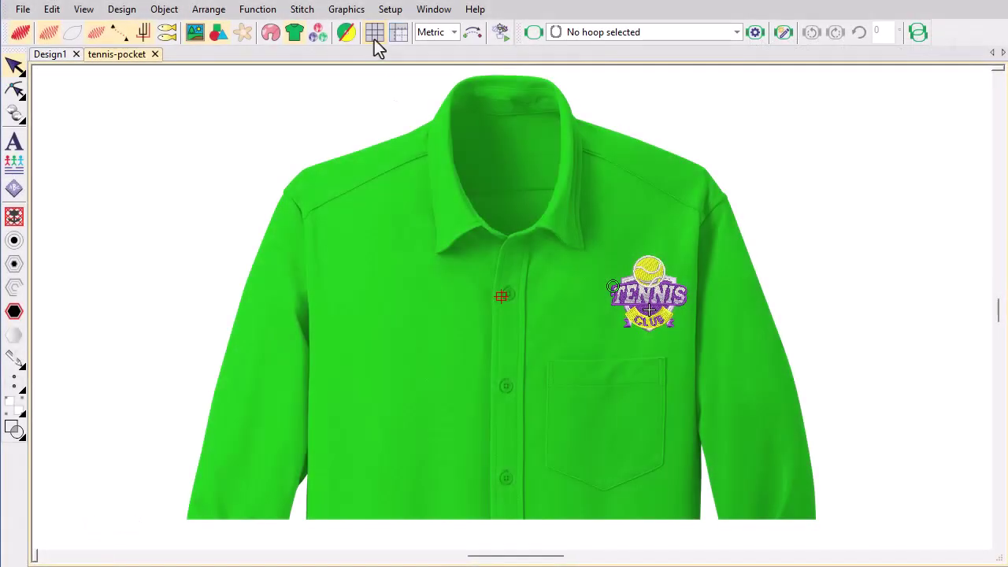
# Show the grid and rulers and move the tennis club design to 2 cm above the middle of the shirt pocket
pyautogui.click(374, 32)
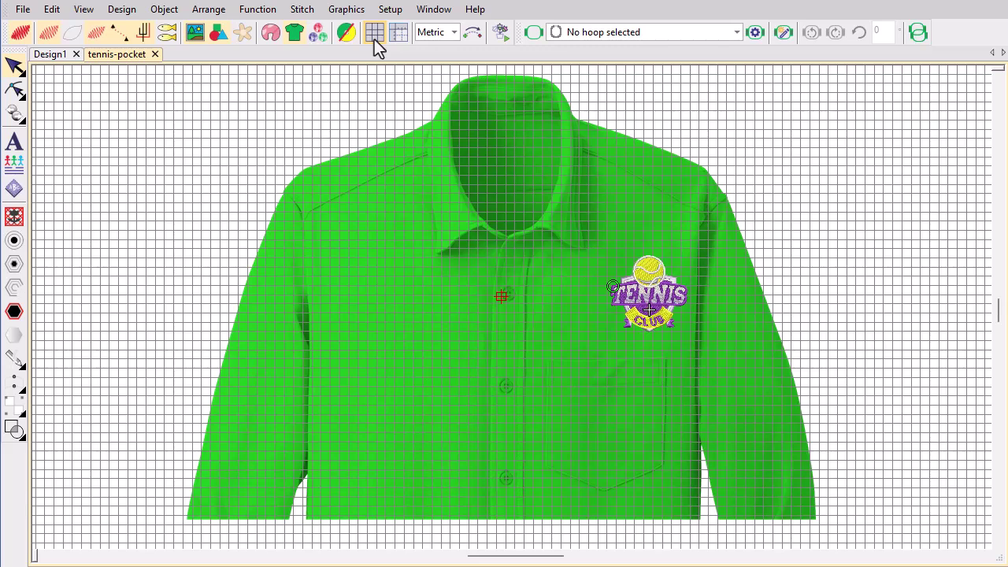
pyautogui.click(396, 36)
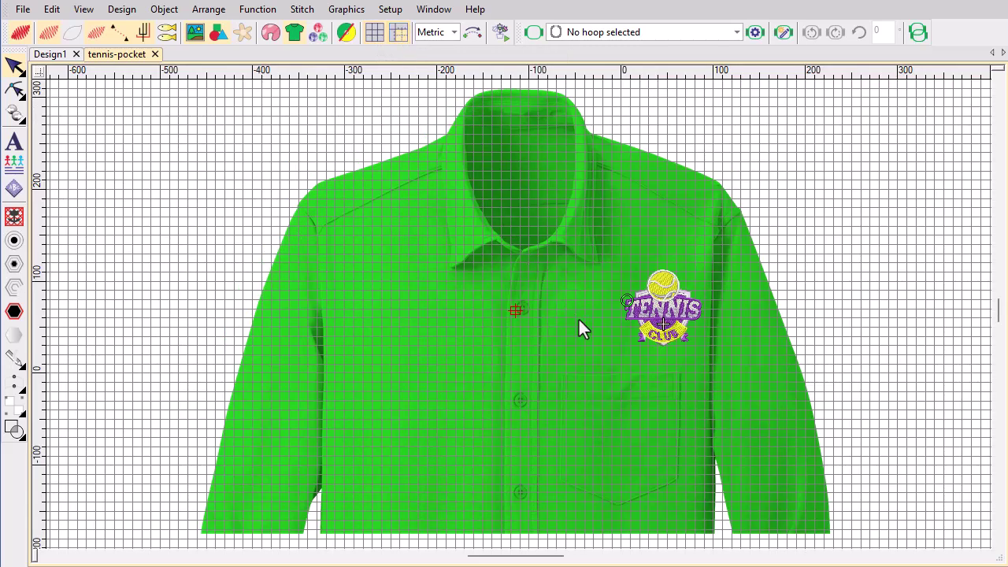
pyautogui.scroll(3, 627, 367)
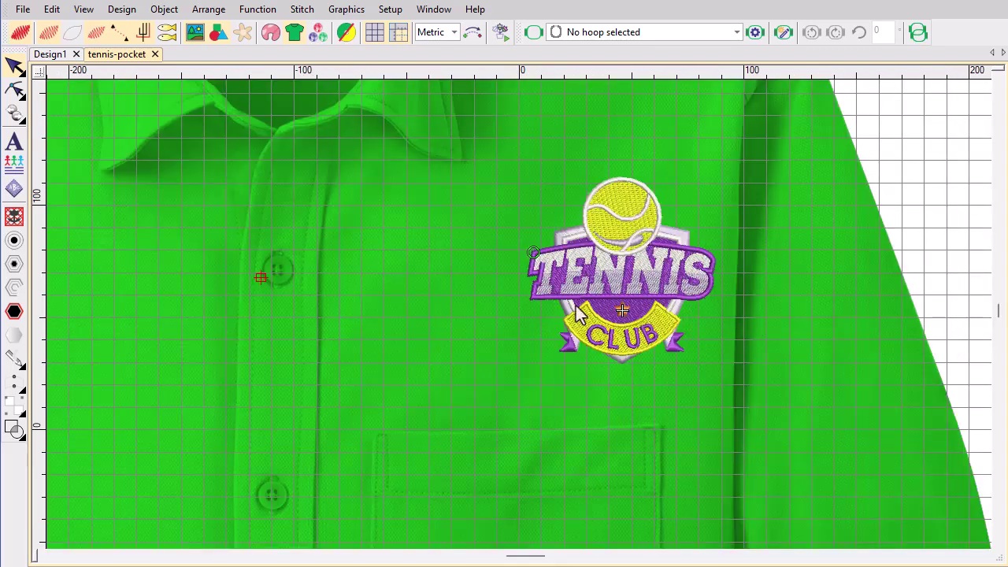
pyautogui.click(625, 303)
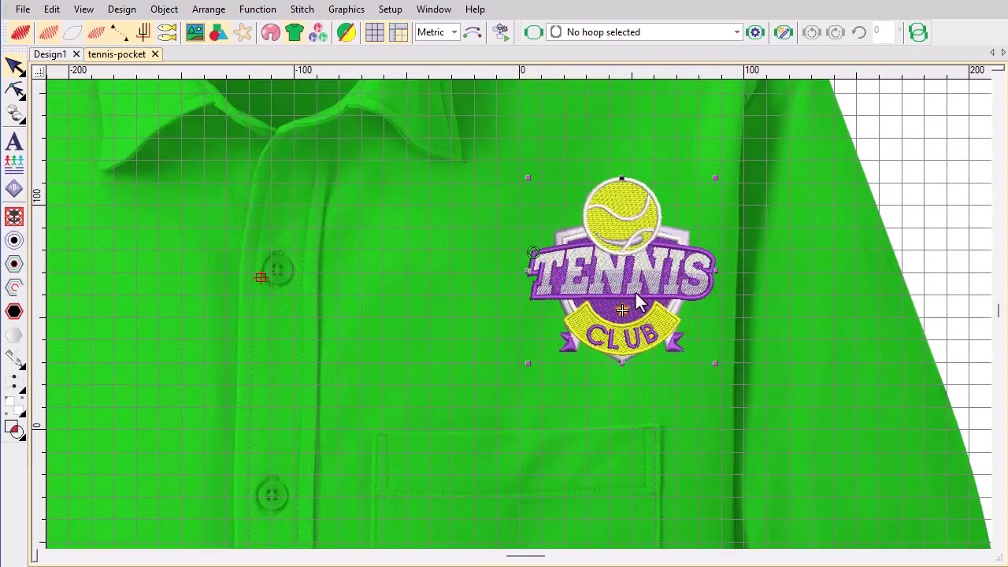
pyautogui.moveTo(637, 303); pyautogui.dragTo(533, 318)
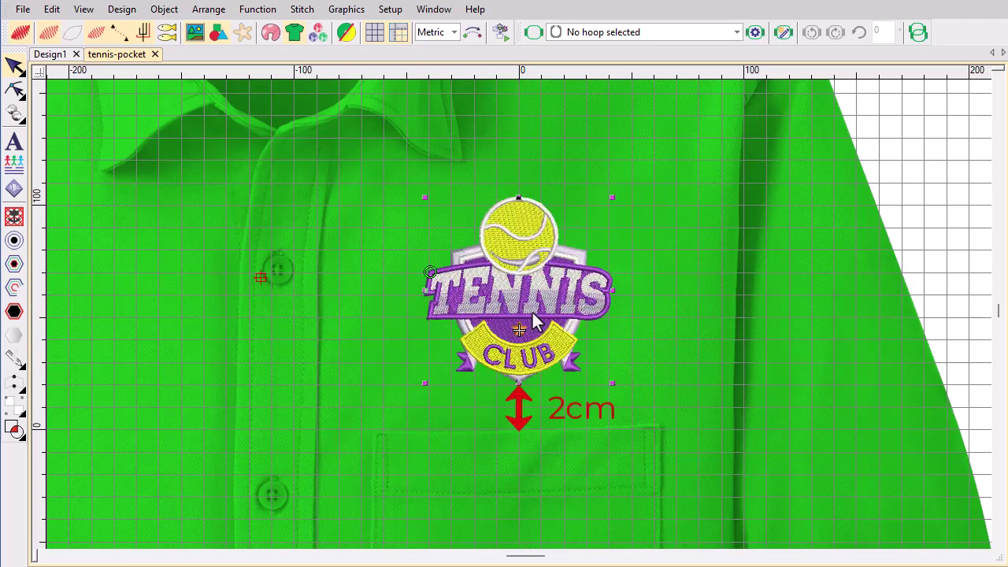
# Set the start and end positions to Manual and digitize both at the middle of the shirt pocket's upper edge
pyautogui.click(469, 35)
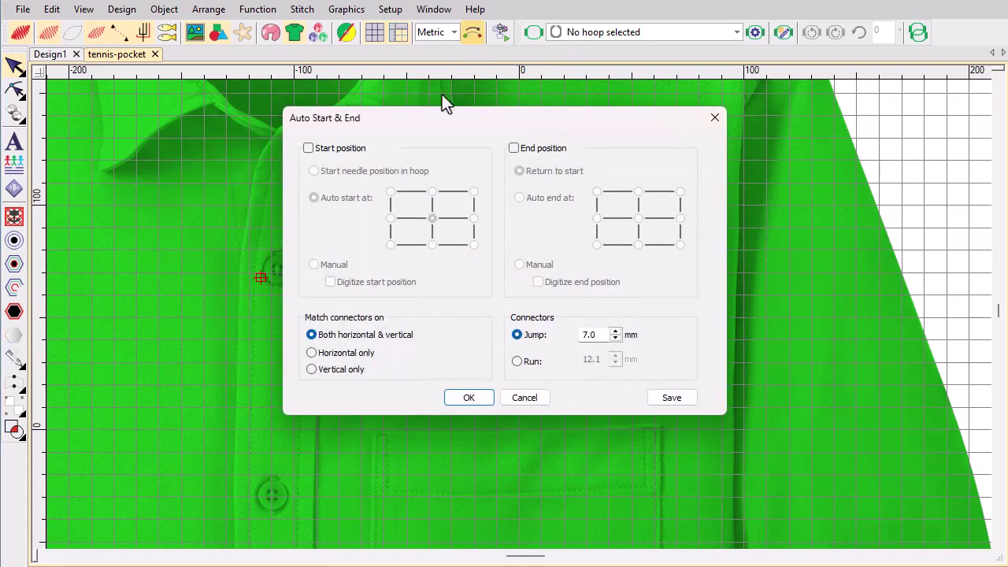
pyautogui.click(332, 148)
pyautogui.click(316, 265)
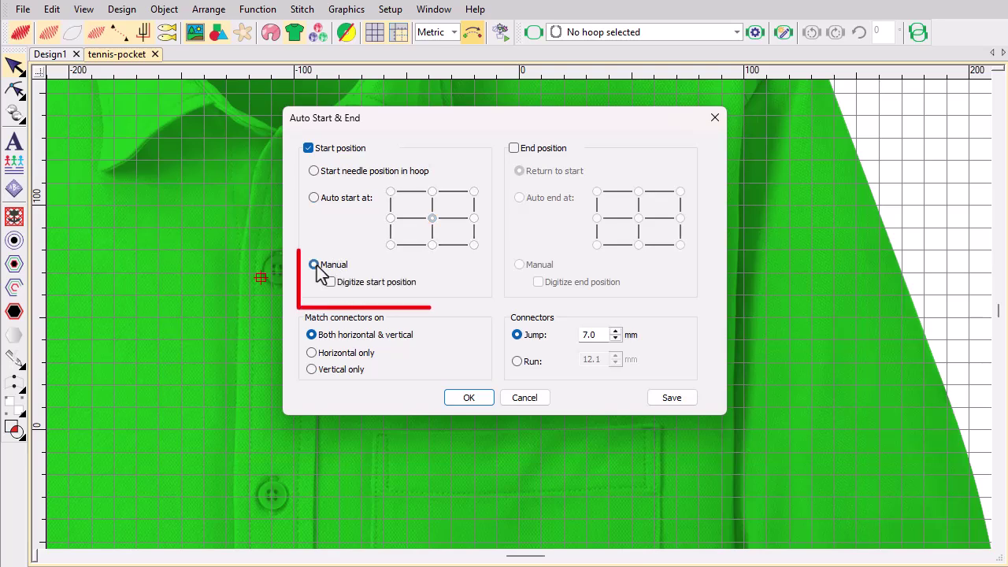
pyautogui.click(329, 281)
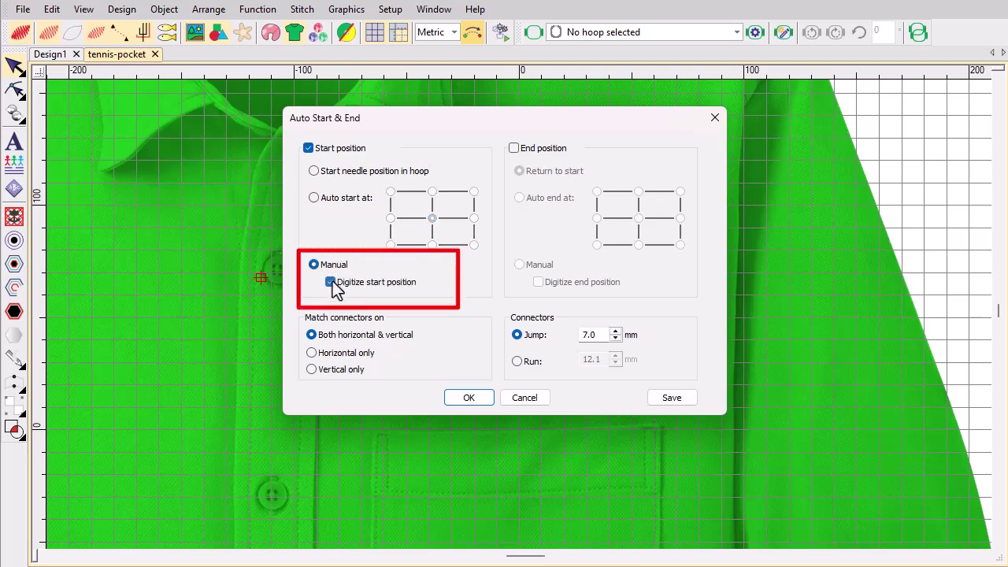
pyautogui.click(515, 149)
pyautogui.click(520, 266)
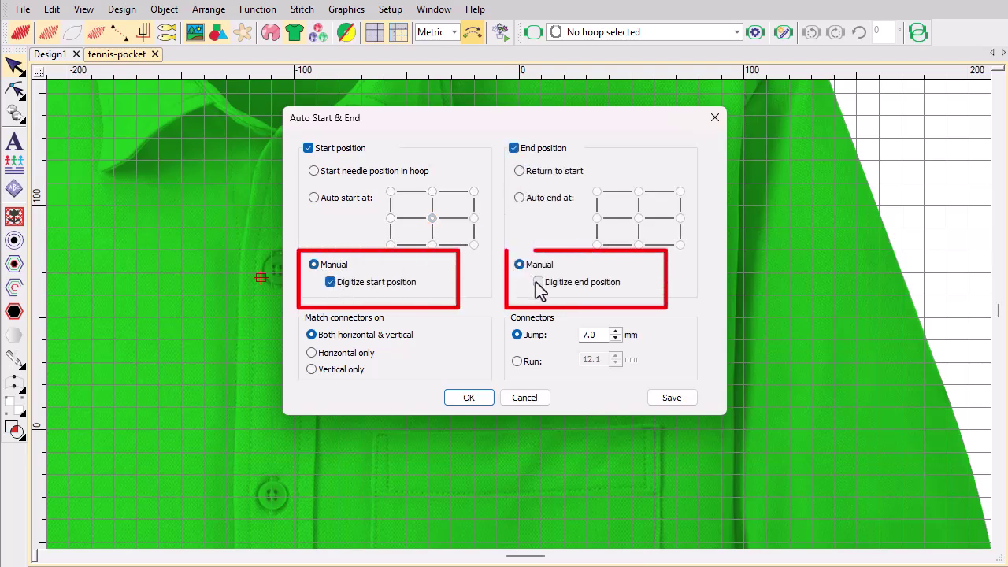
pyautogui.click(539, 282)
pyautogui.click(469, 397)
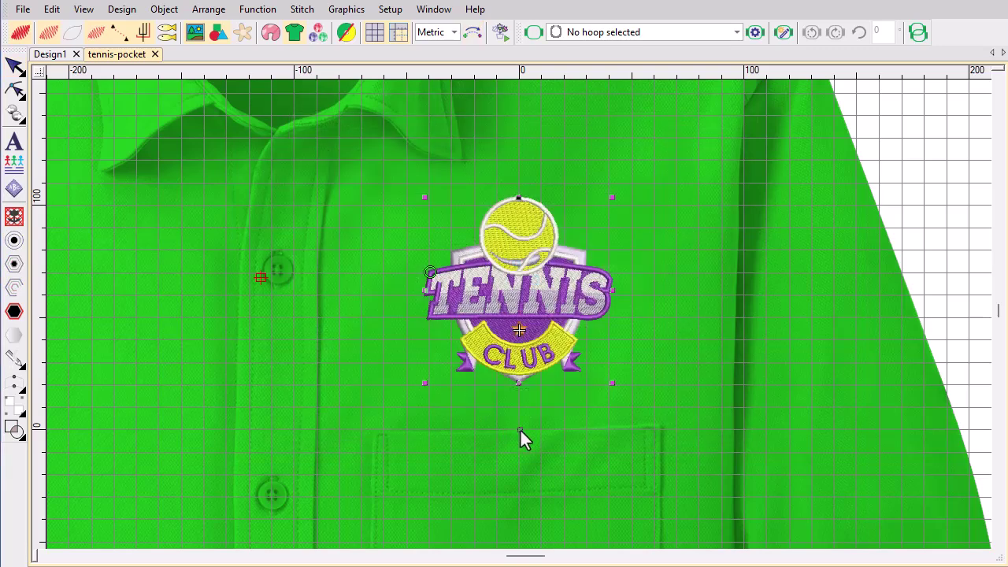
pyautogui.click(519, 429)
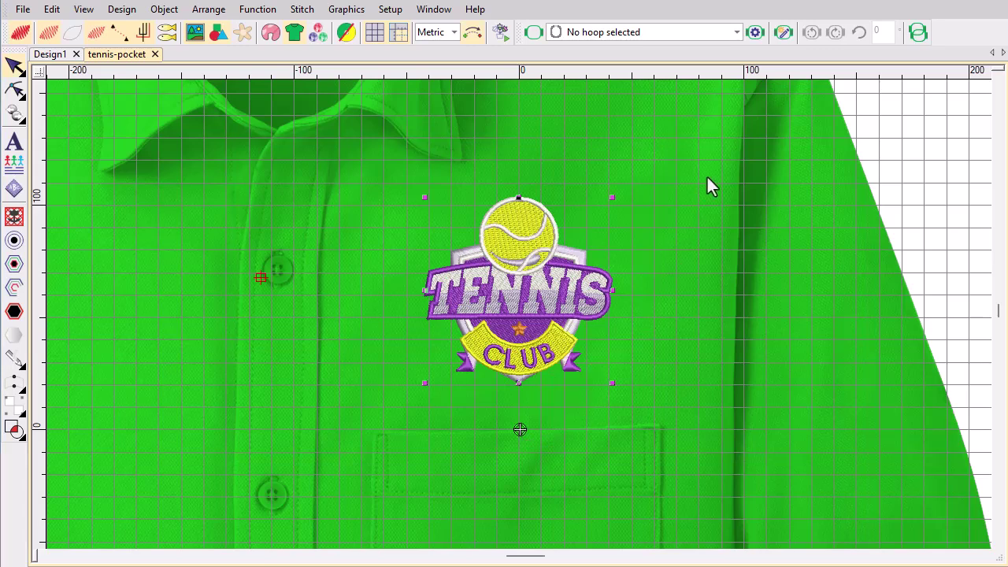
# Select the Tajima 18 cm hoop for the tennis pocket design and toggle off its display
pyautogui.click(736, 35)
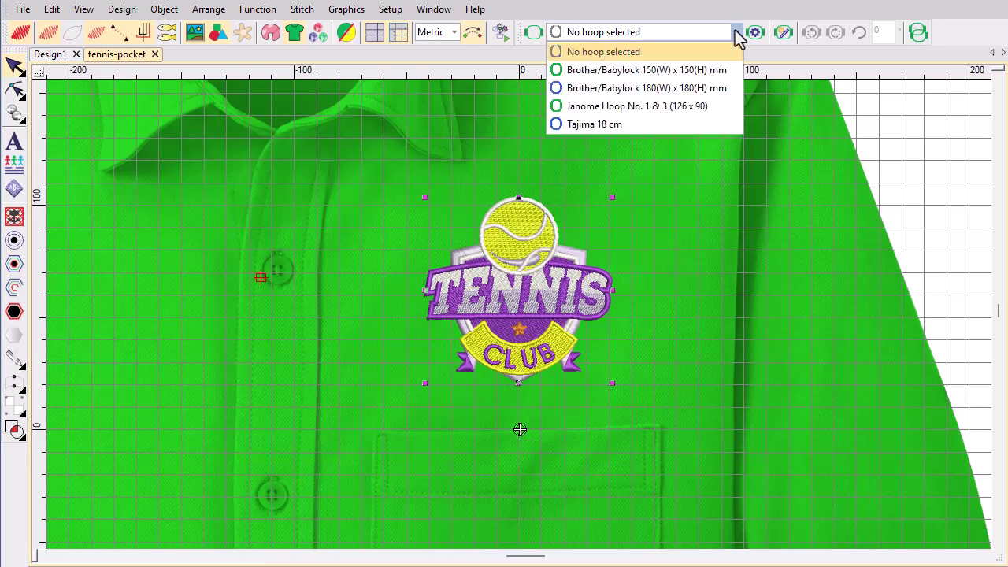
pyautogui.click(716, 122)
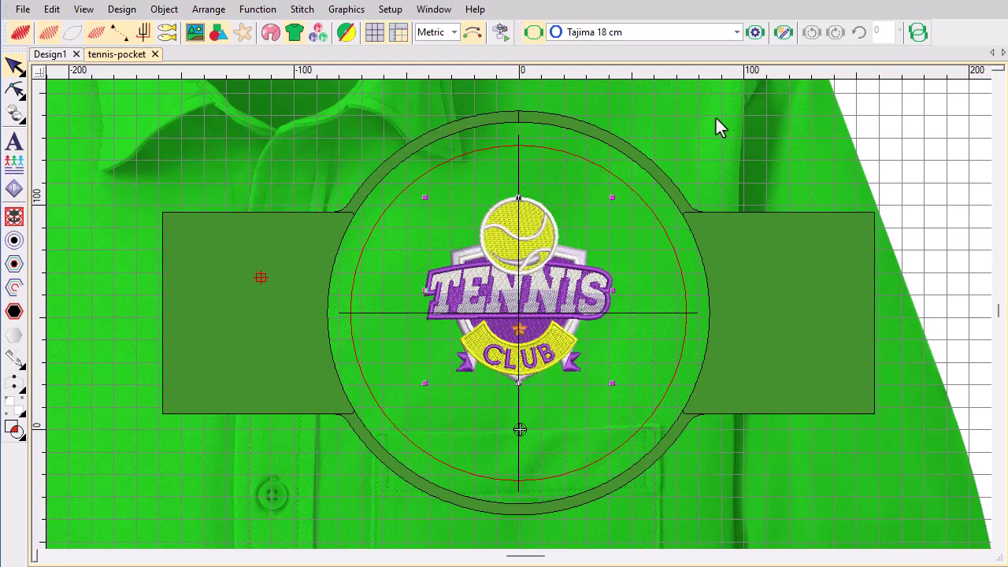
pyautogui.click(536, 33)
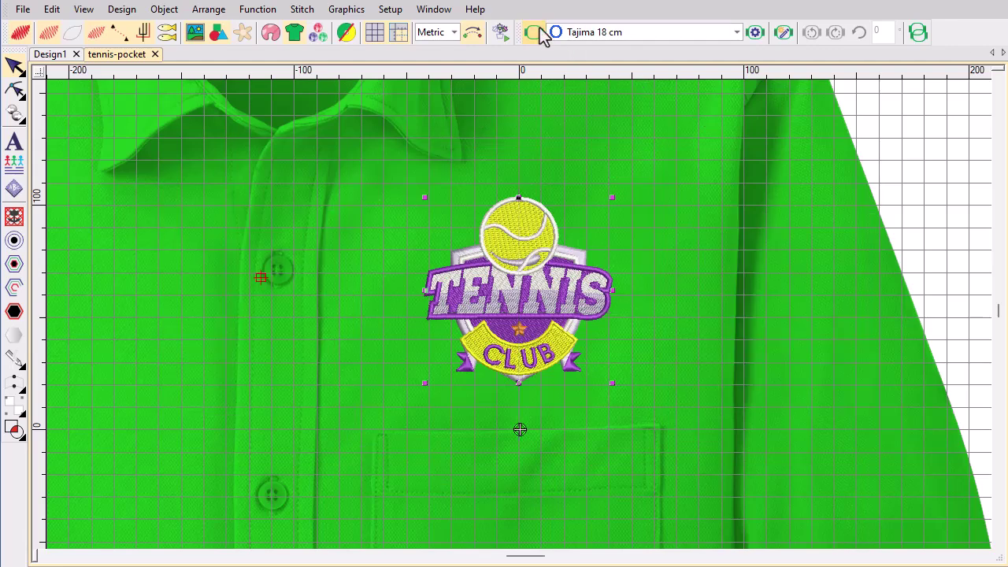
# Hide the rulers and grid over the shirt
pyautogui.click(398, 32)
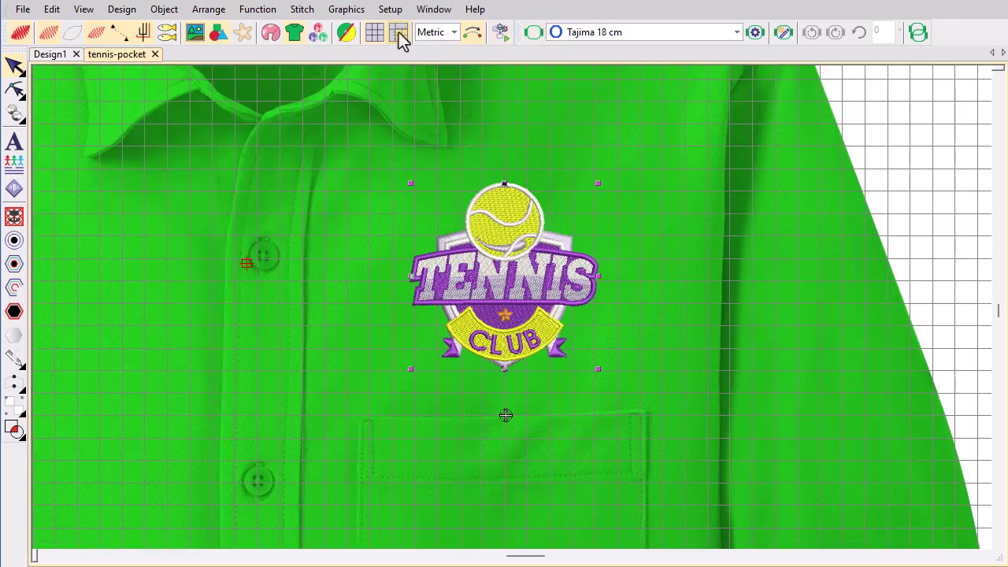
pyautogui.click(374, 34)
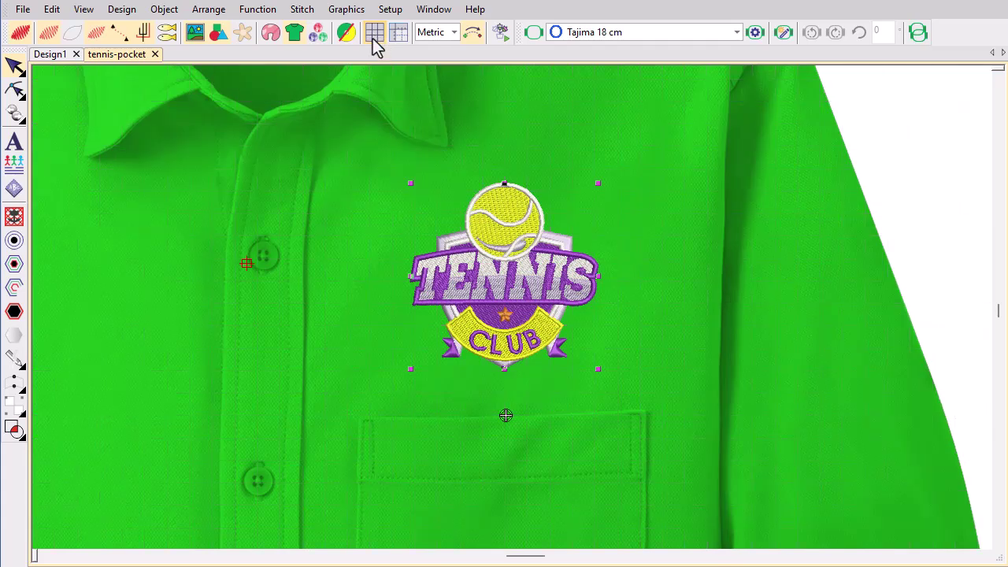
pyautogui.hotkey('shift', 'z')
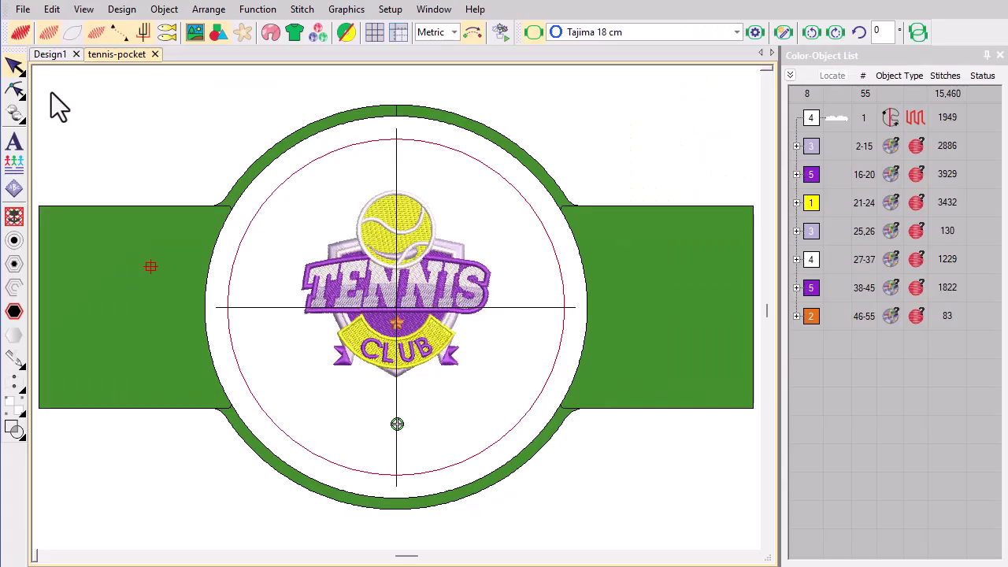
# Export the pocket design as a Tajima (*.TBF) machine file named "Tennis Logo TBF" in My Machine Files
pyautogui.click(23, 10)
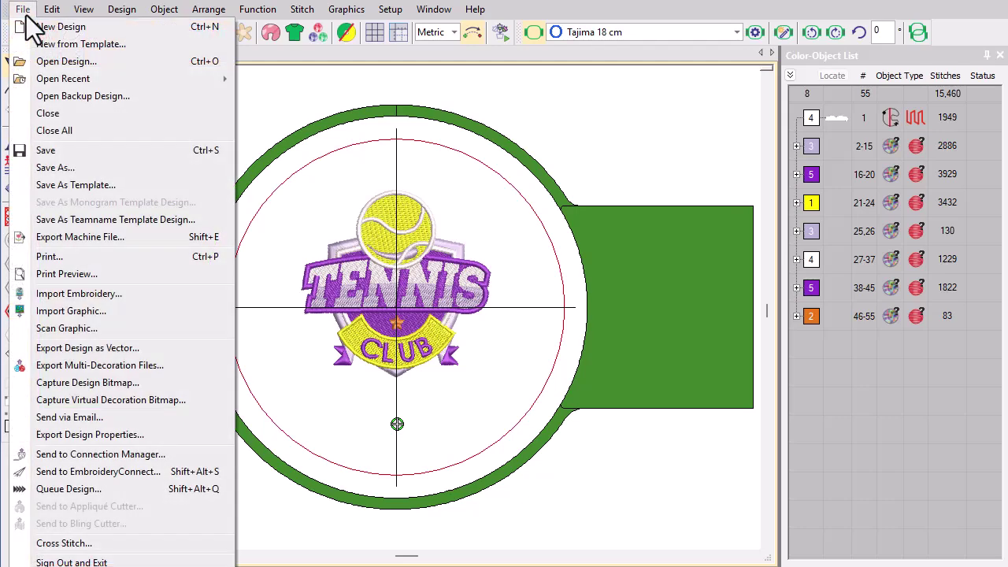
pyautogui.click(50, 235)
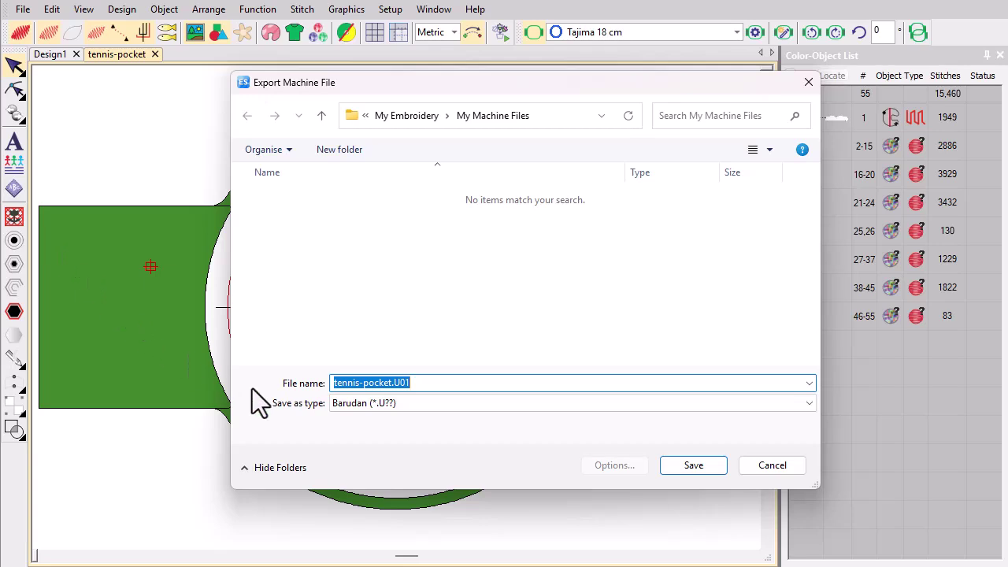
pyautogui.click(608, 403)
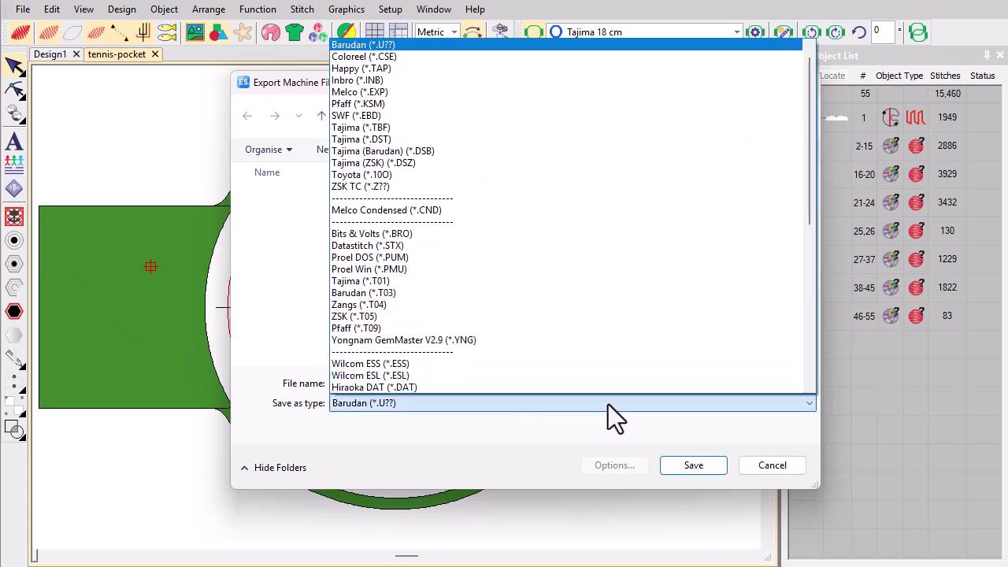
pyautogui.click(534, 128)
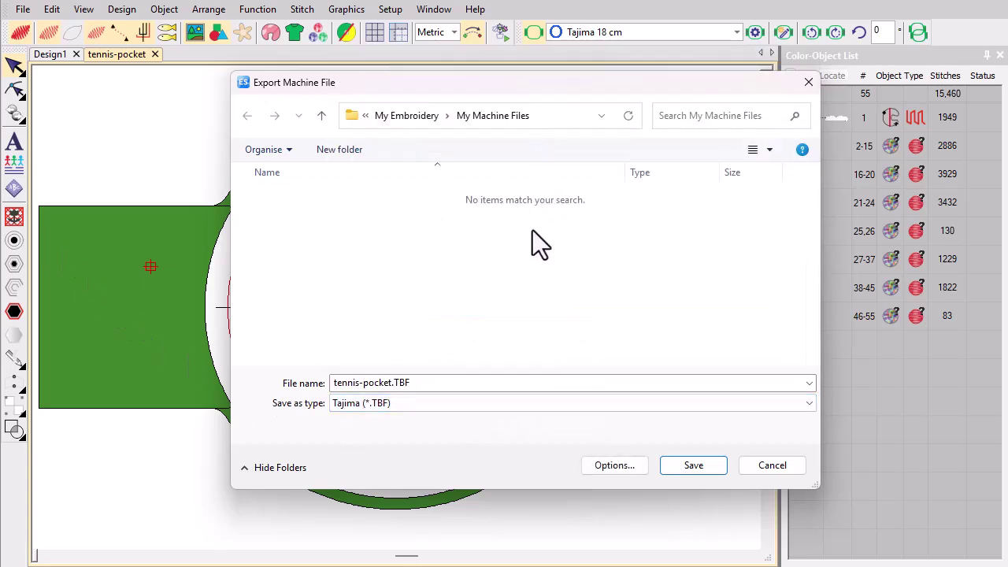
pyautogui.tripleClick(456, 381)
pyautogui.write('Tenn')
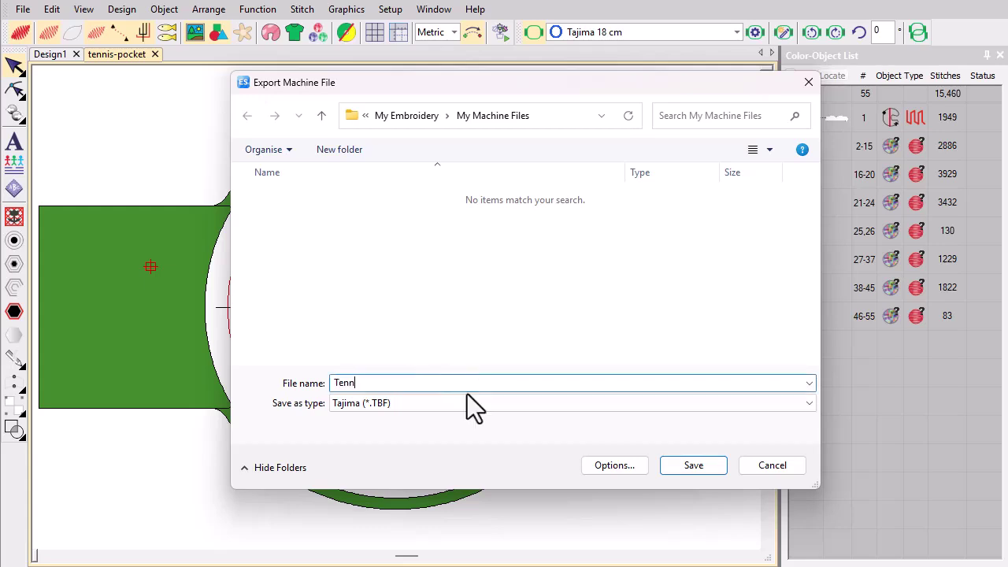
pyautogui.write('is Logo TBF')
pyautogui.click(687, 465)
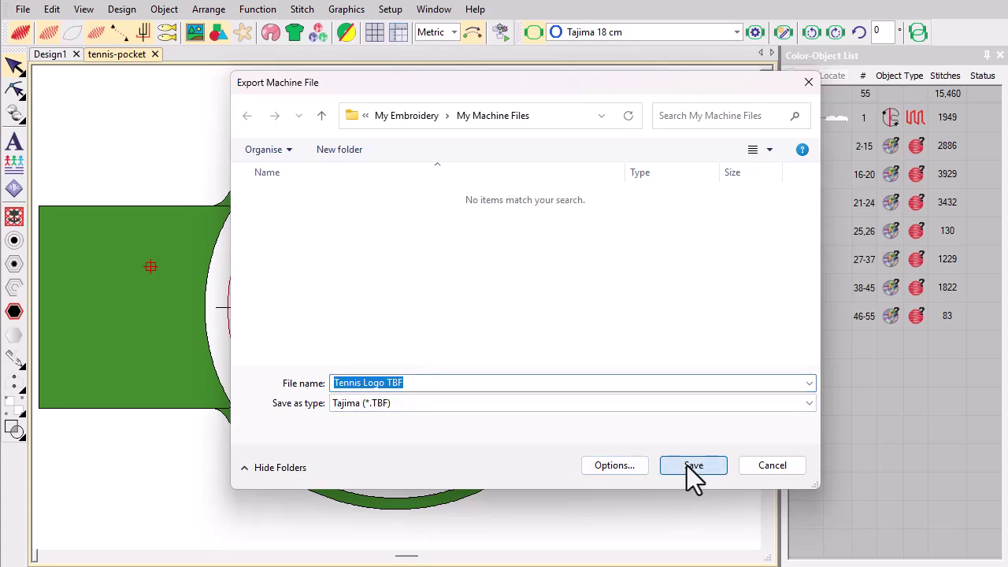
# Open the exported machine file TENNIS LOGO TBF.TBF and toggle its TrueView display
pyautogui.click(23, 11)
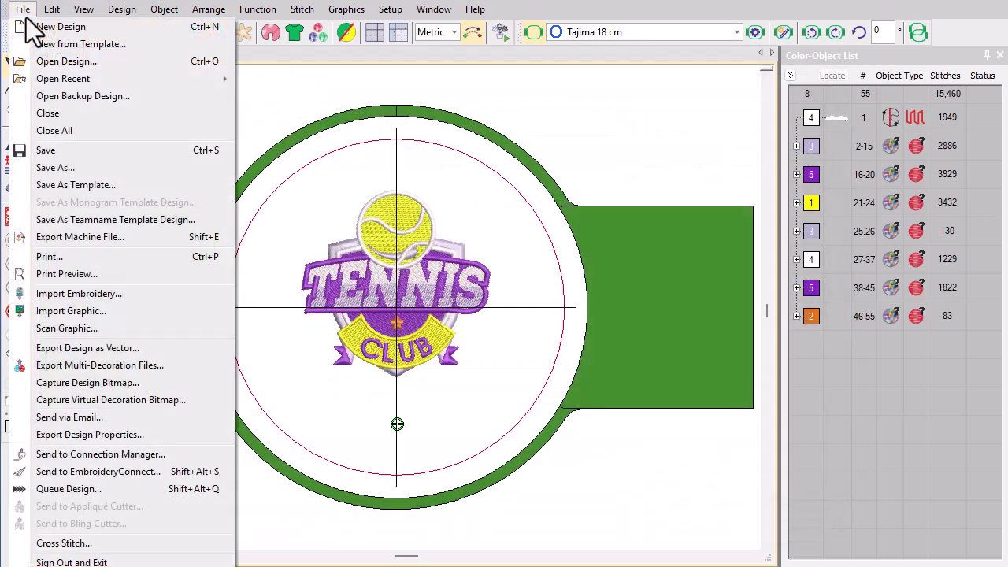
pyautogui.click(30, 57)
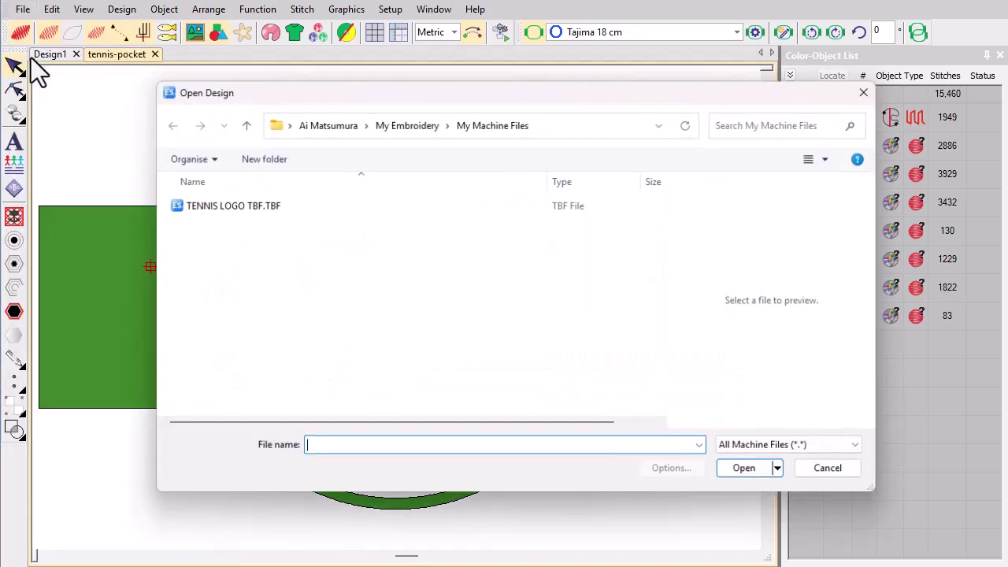
pyautogui.click(210, 199)
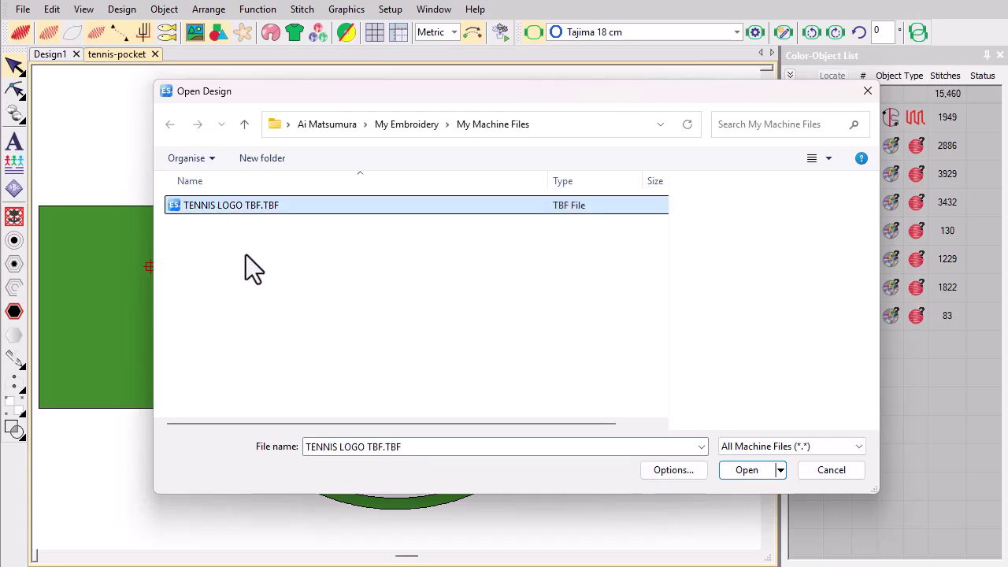
pyautogui.click(743, 470)
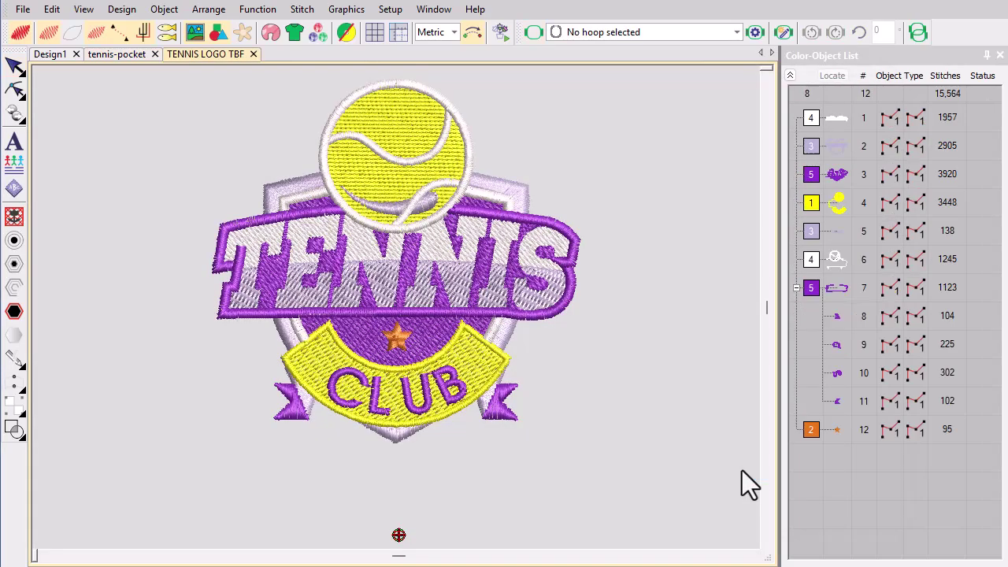
pyautogui.press('t')
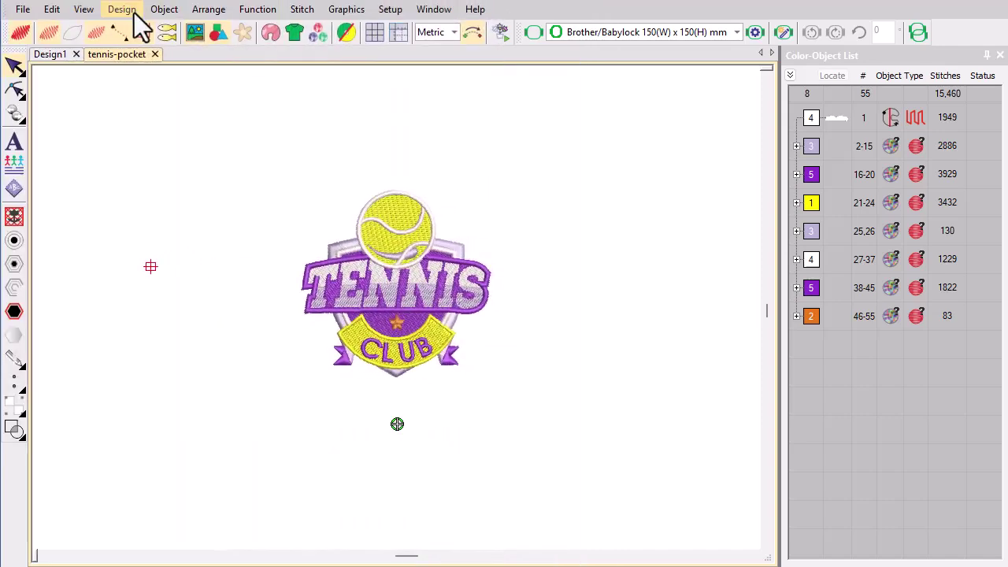
# Set the tennis-pocket design's machine format to Brother / Babylock and show the Brother/Babylock 150 x 150 mm hoop
pyautogui.click(126, 11)
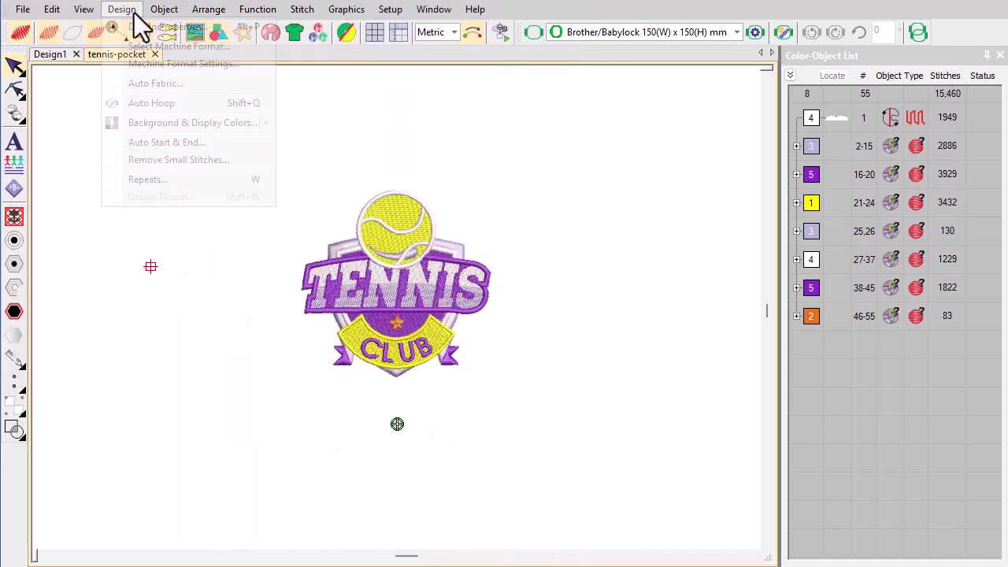
pyautogui.click(135, 45)
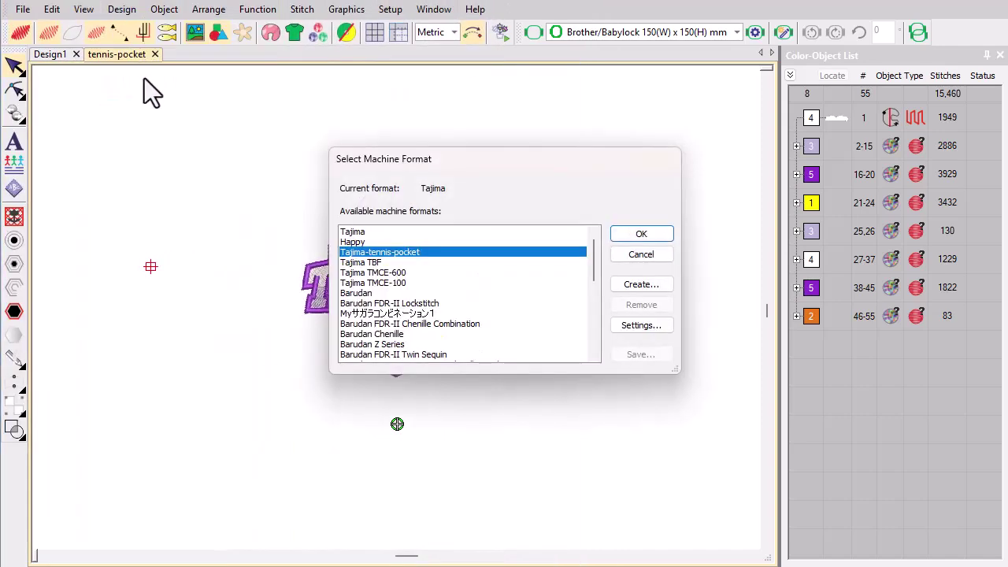
pyautogui.moveTo(592, 274); pyautogui.dragTo(592, 296)
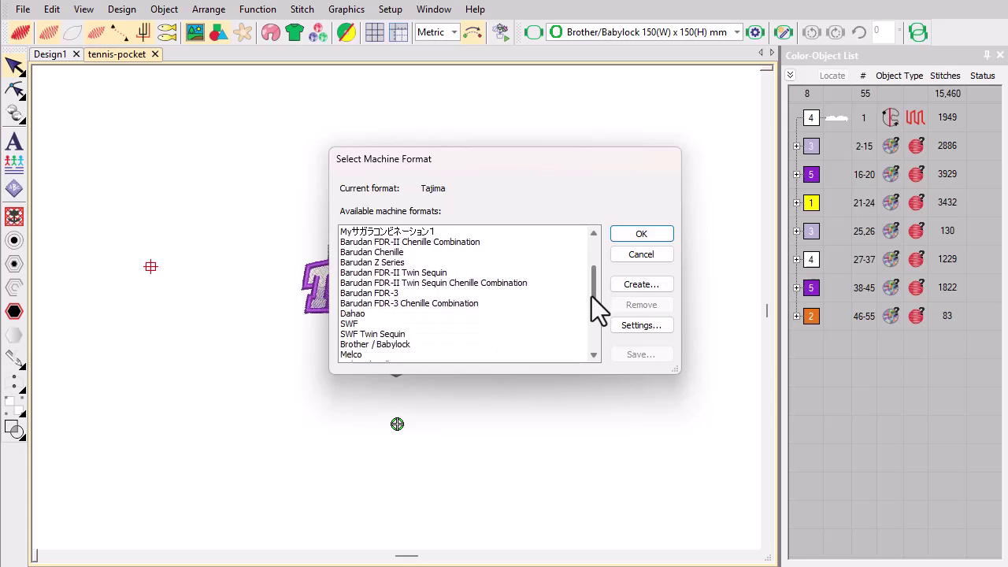
pyautogui.click(421, 344)
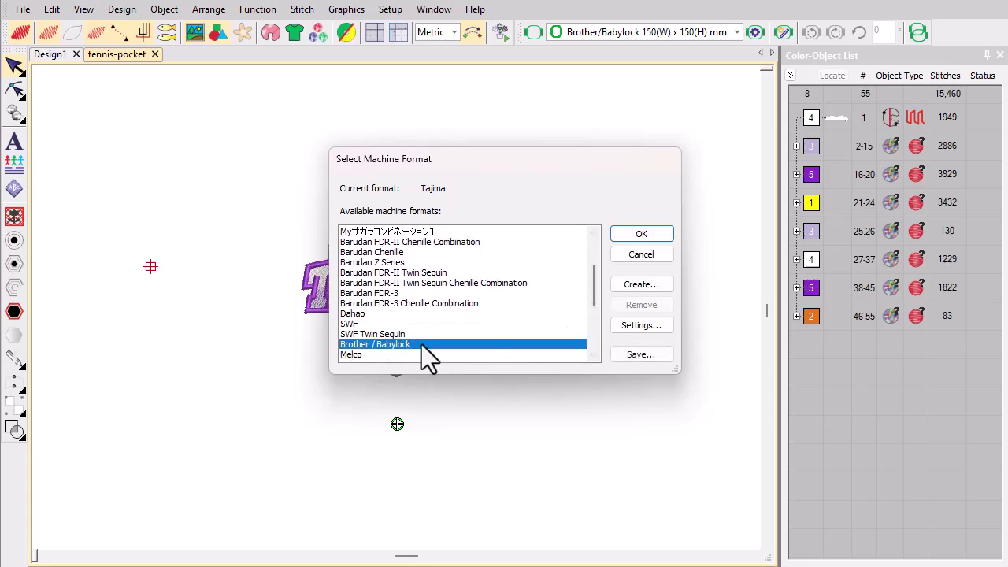
pyautogui.click(628, 234)
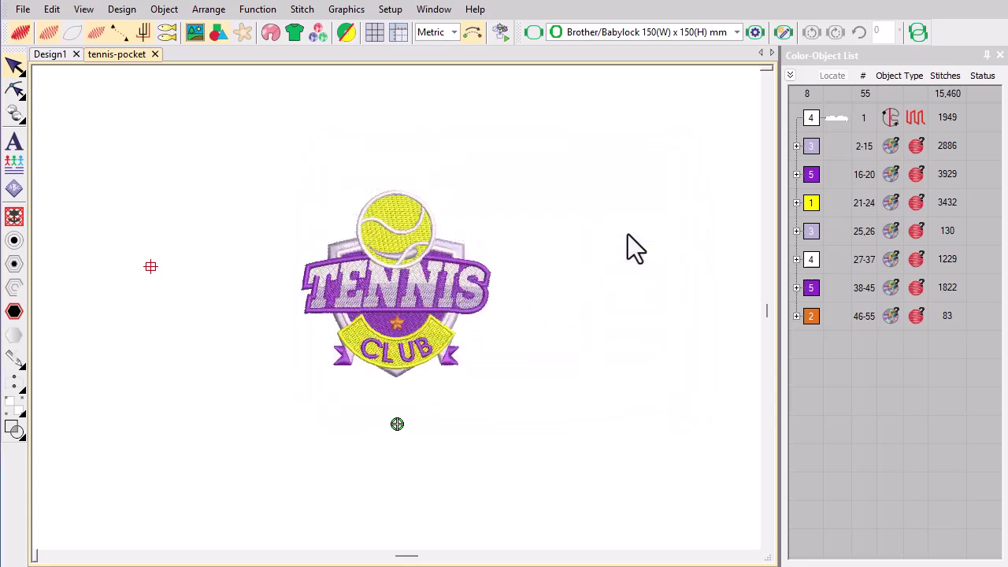
pyautogui.click(533, 32)
# Export the tennis-pocket design as a Brother/Babylock/Deco (*.PES) machine file named "Tennis Logo PES"
pyautogui.click(23, 9)
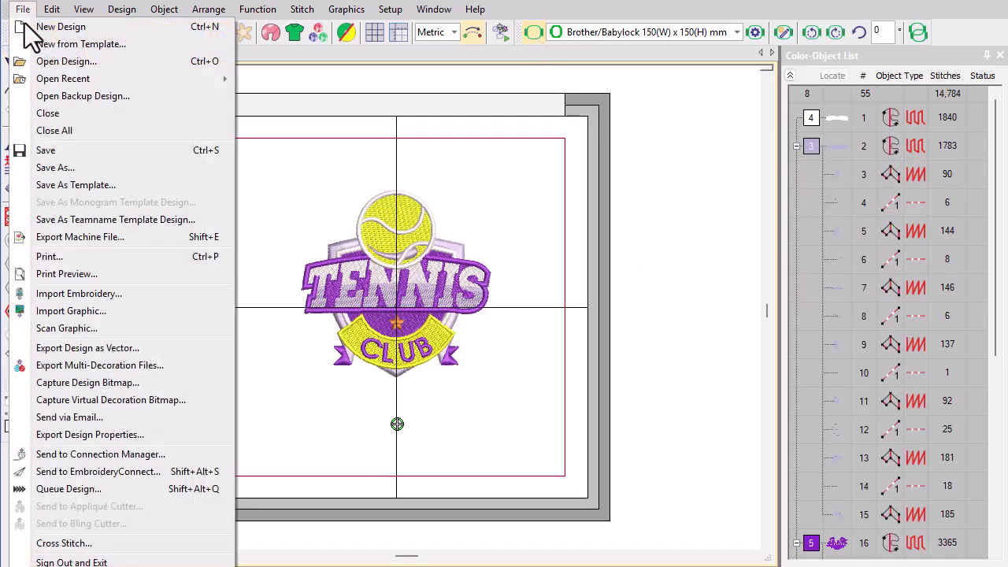
pyautogui.click(63, 245)
pyautogui.write('Tennis Logo PES')
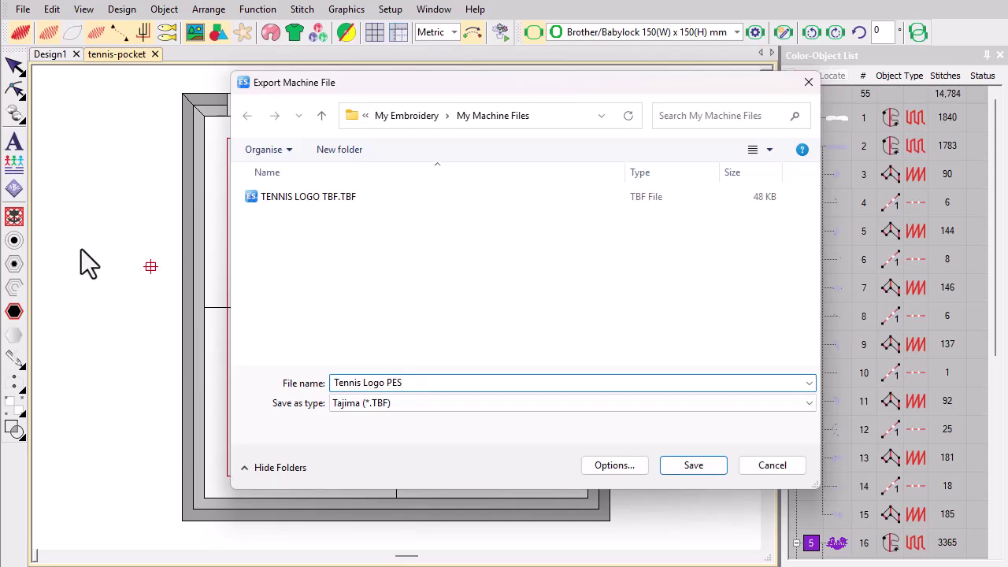
pyautogui.click(477, 401)
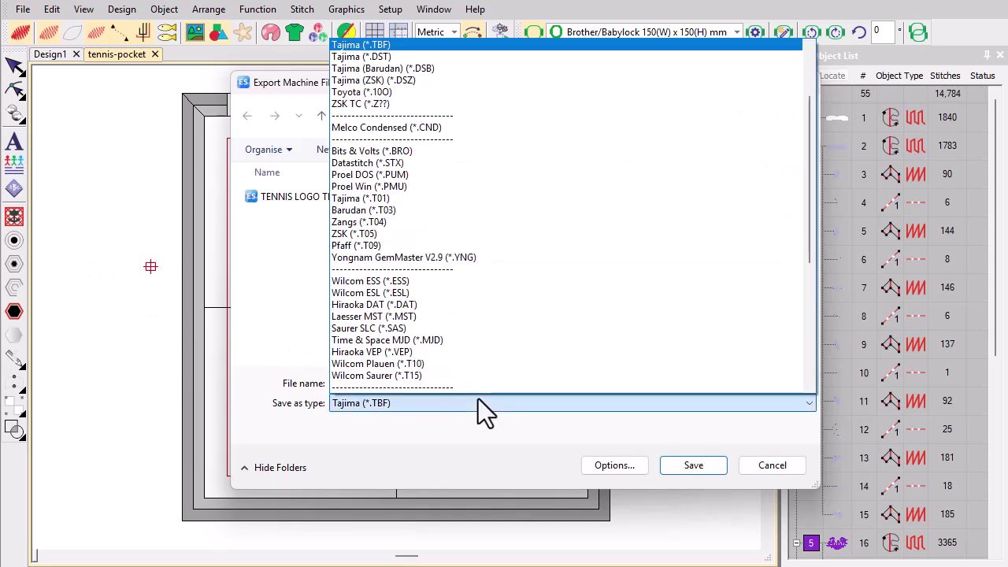
pyautogui.scroll(-3, 467, 374)
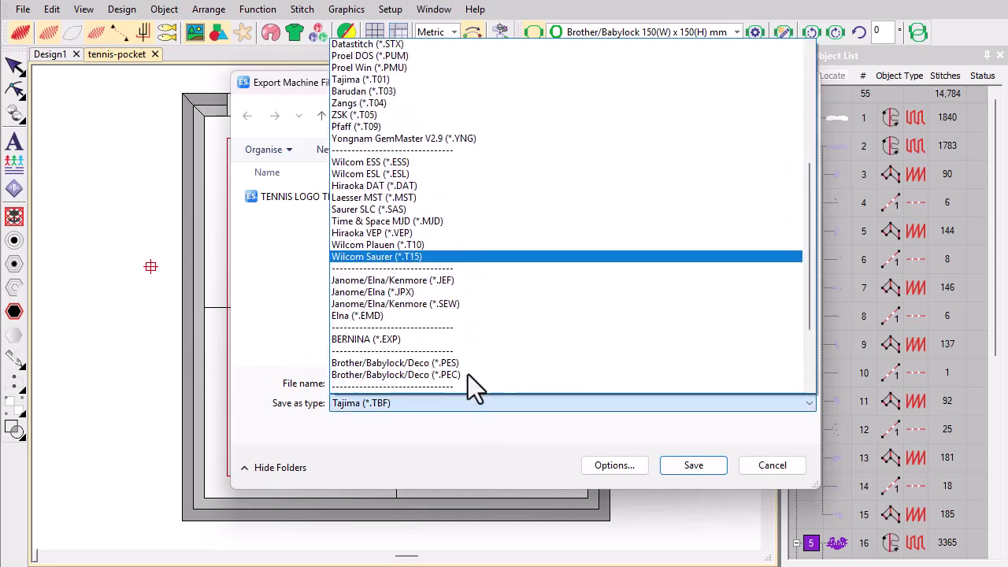
pyautogui.scroll(-1, 468, 373)
pyautogui.click(467, 340)
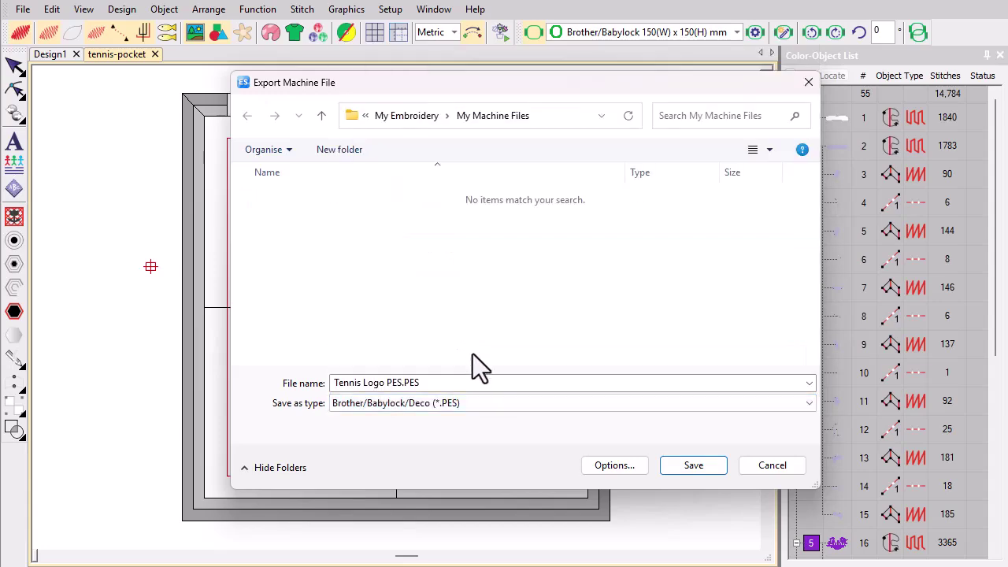
pyautogui.click(694, 465)
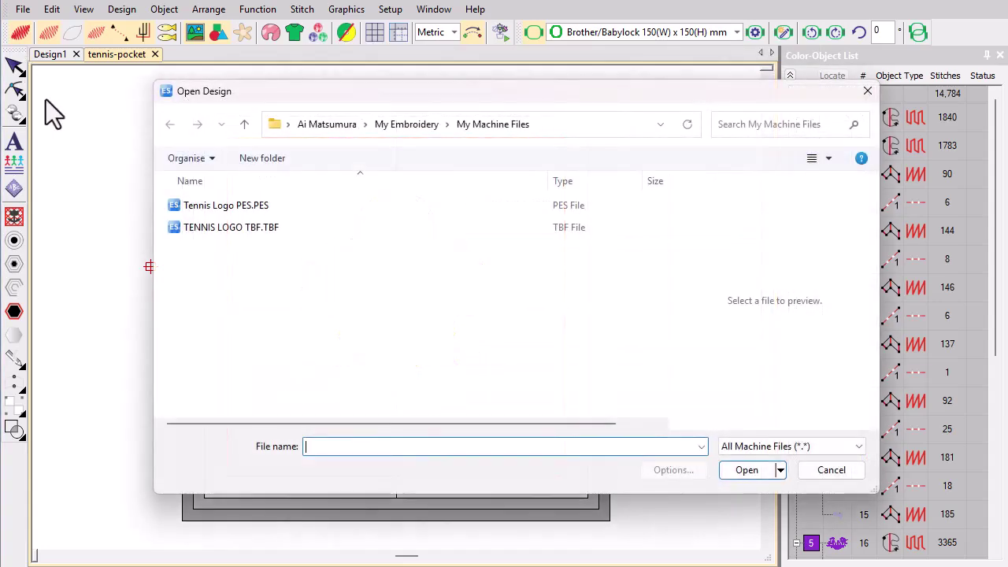
# Open the exported Tennis Logo PES.PES machine file from My Machine Files
pyautogui.click(206, 211)
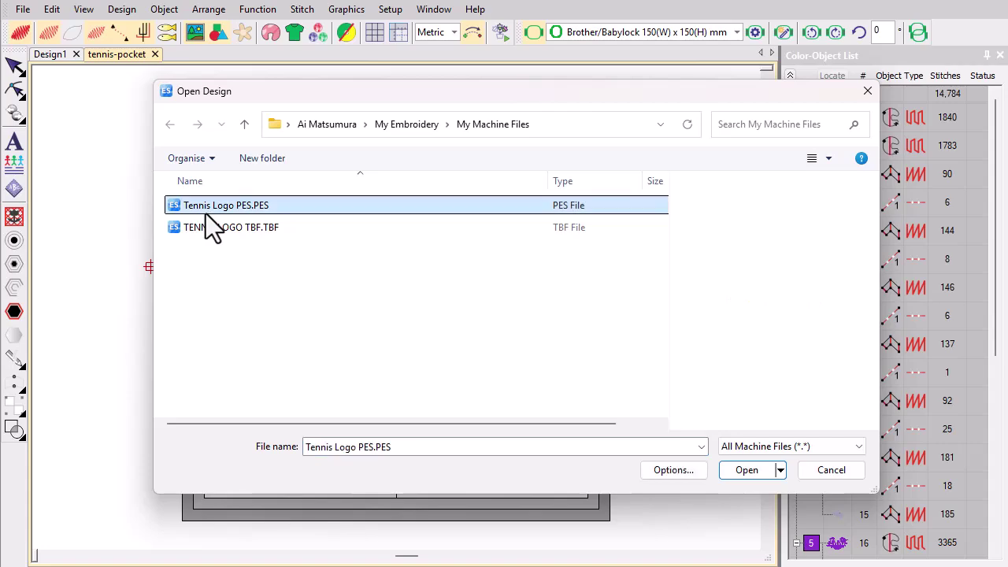
pyautogui.click(746, 470)
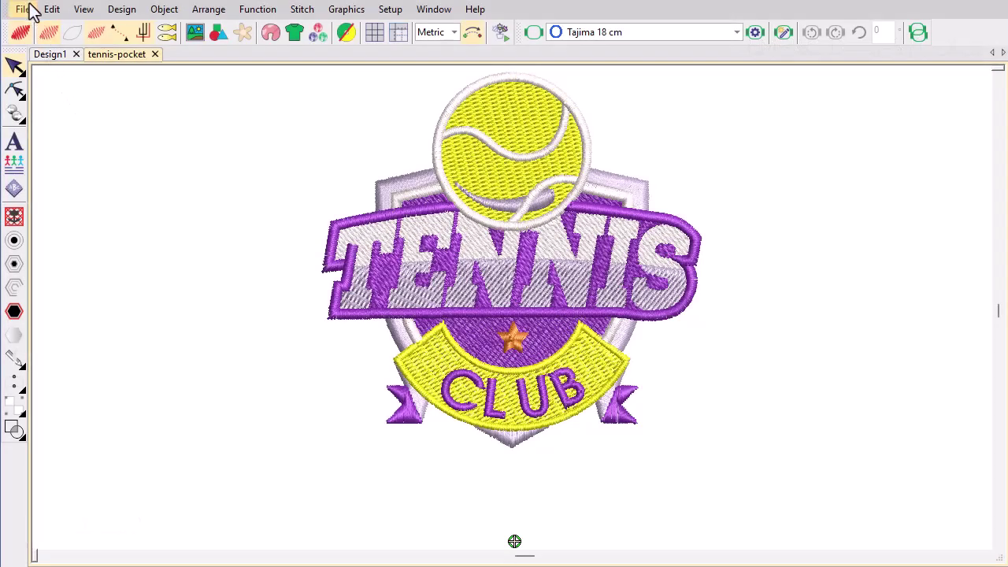
# Preview the tennis-pocket production worksheet for printing and include the start/end crosshair in its design print options
pyautogui.click(23, 9)
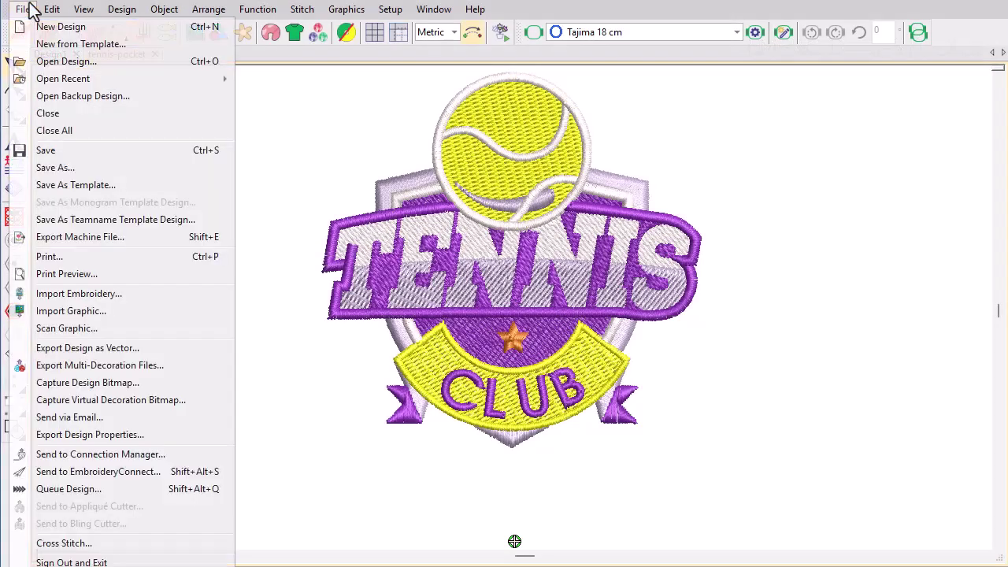
pyautogui.click(72, 275)
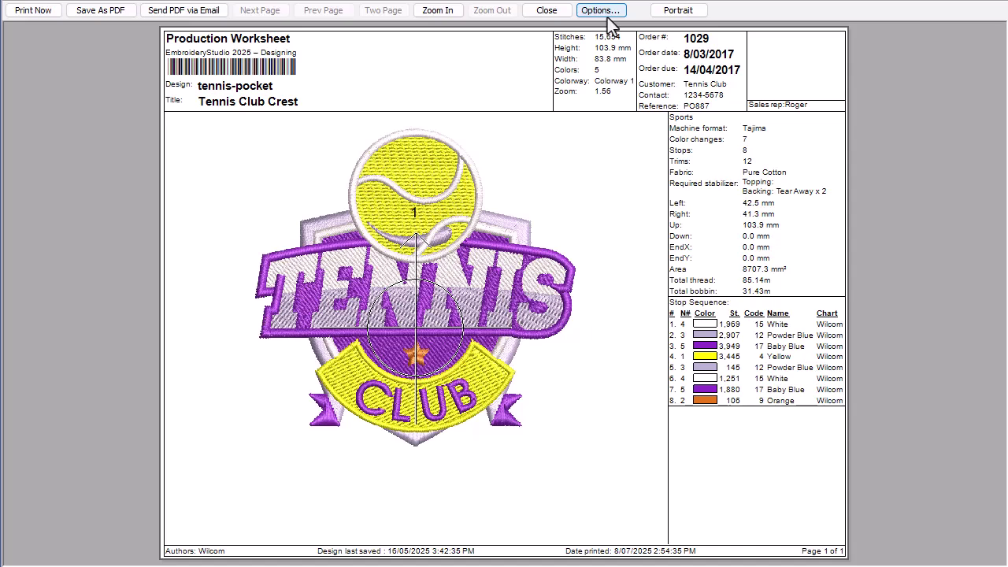
pyautogui.click(606, 14)
pyautogui.click(566, 100)
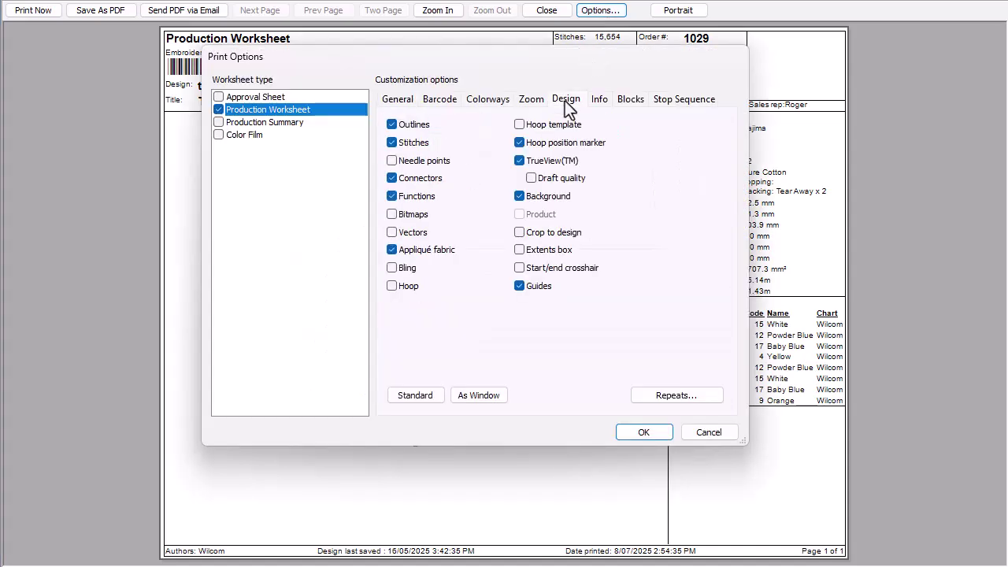
pyautogui.click(519, 268)
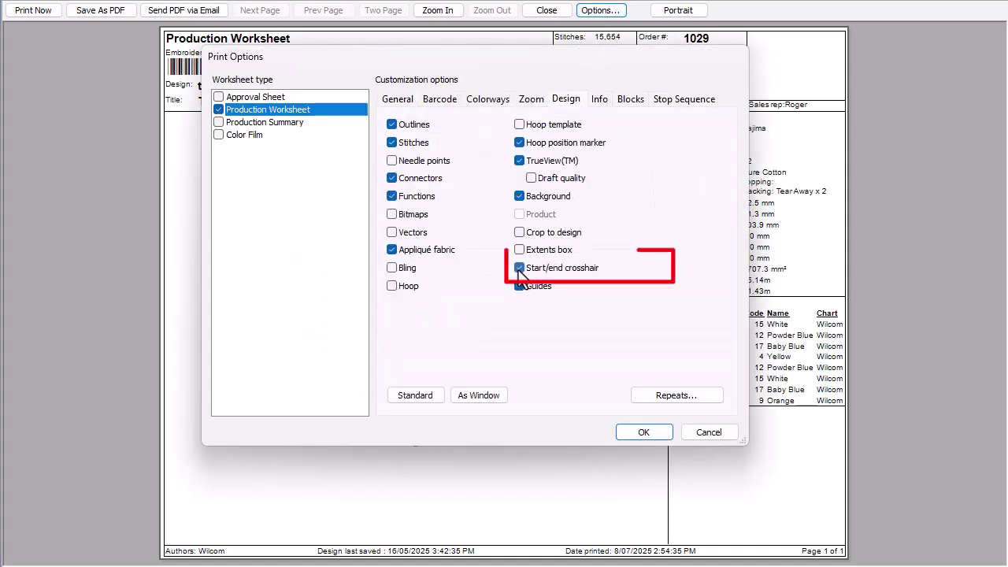
pyautogui.click(632, 433)
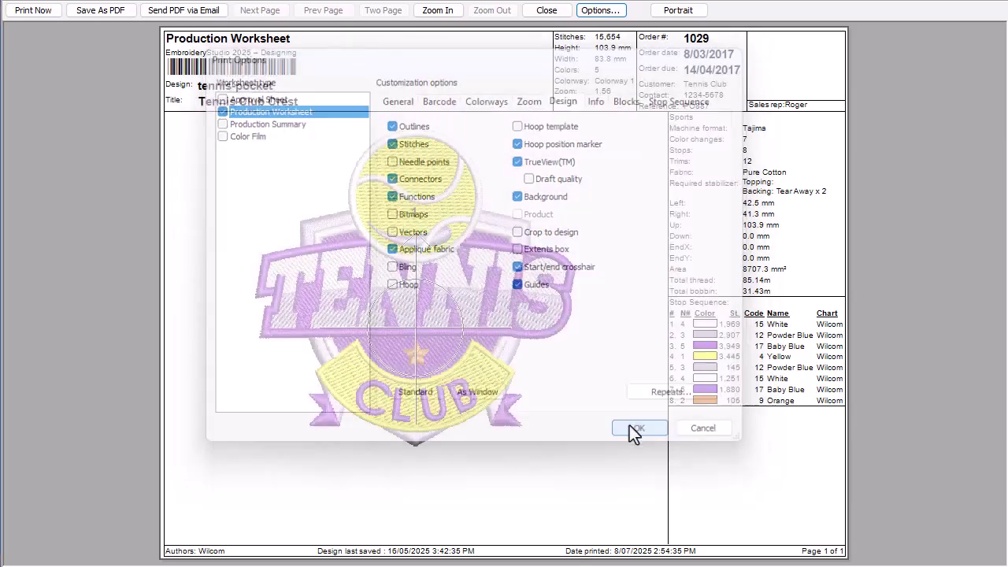